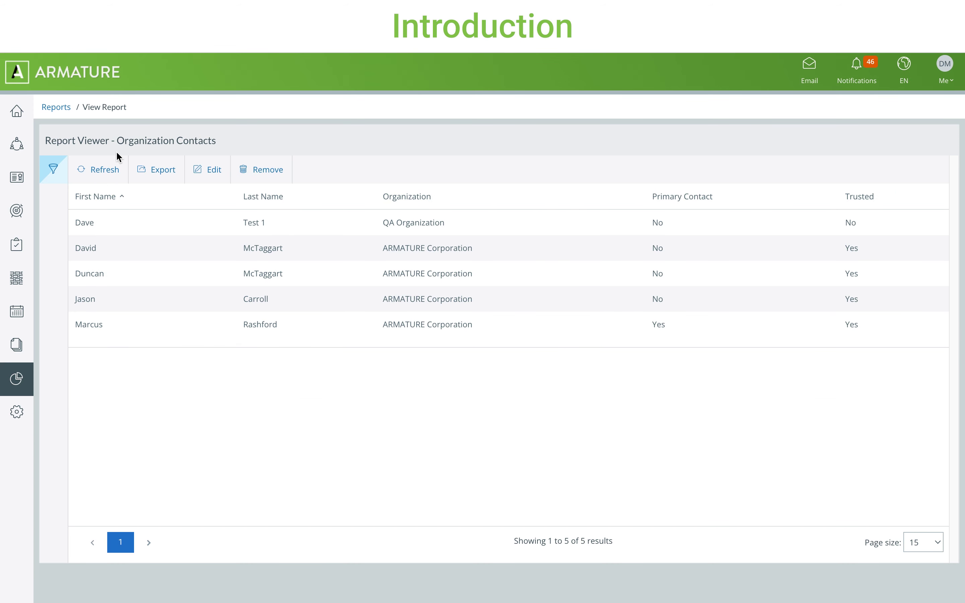
# Open the Organization Contacts report's Filters panel, then go back to the Dashboard.
pyautogui.click(54, 168)
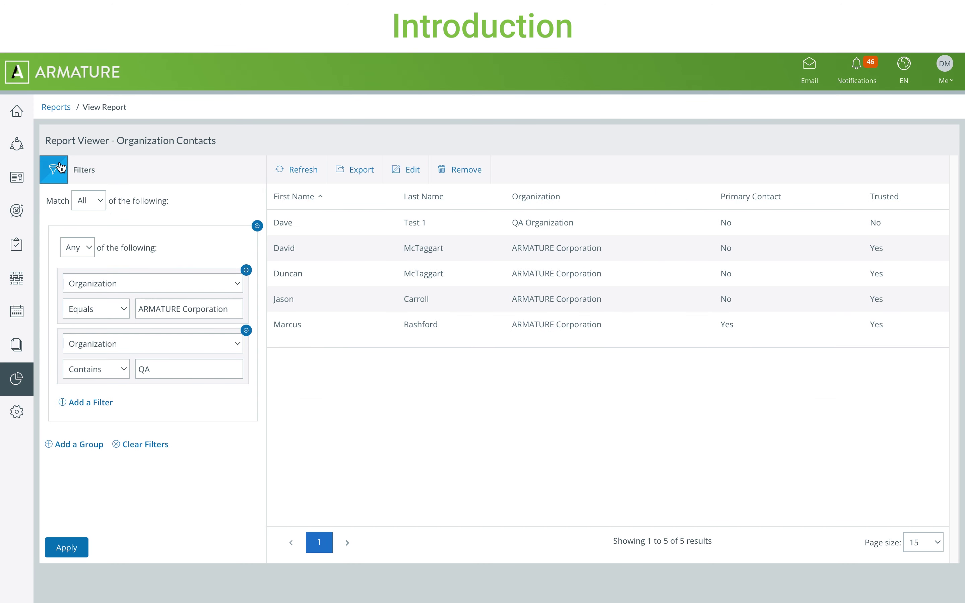
pyautogui.click(351, 172)
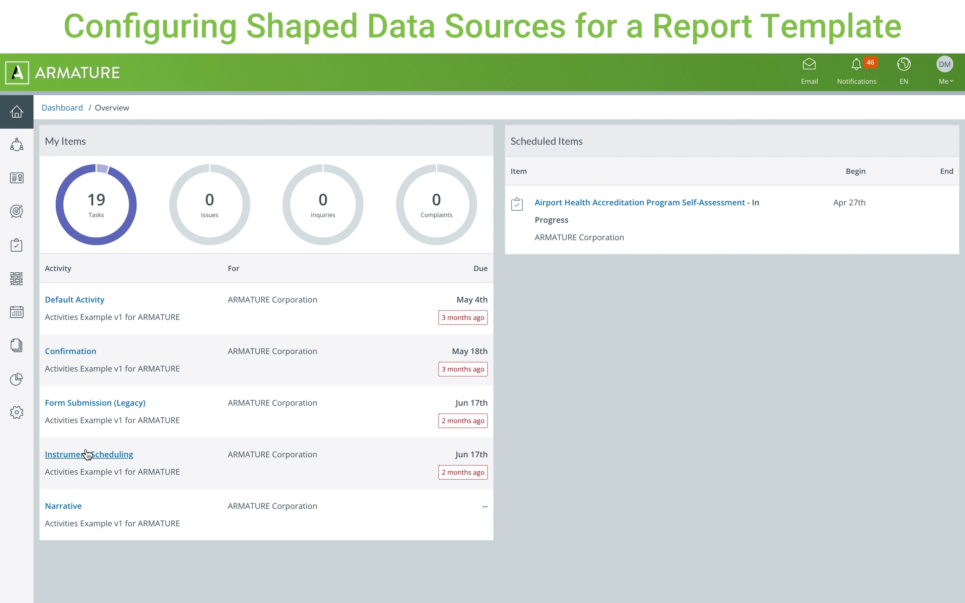
# Open the Instrument Responses shaped data source from Setup > Data Sources.
pyautogui.moveTo(16, 413)
pyautogui.click(50, 417)
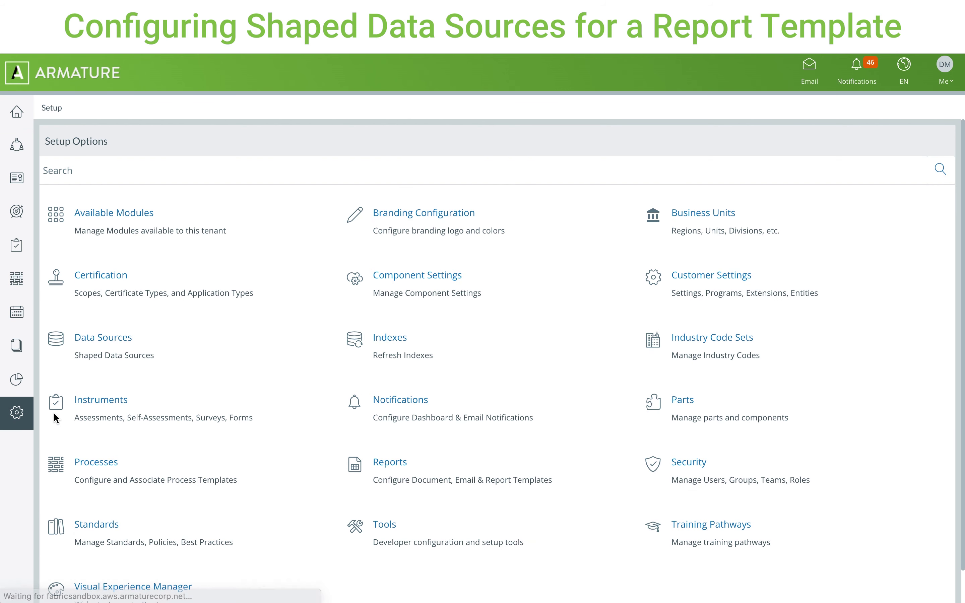
pyautogui.click(109, 344)
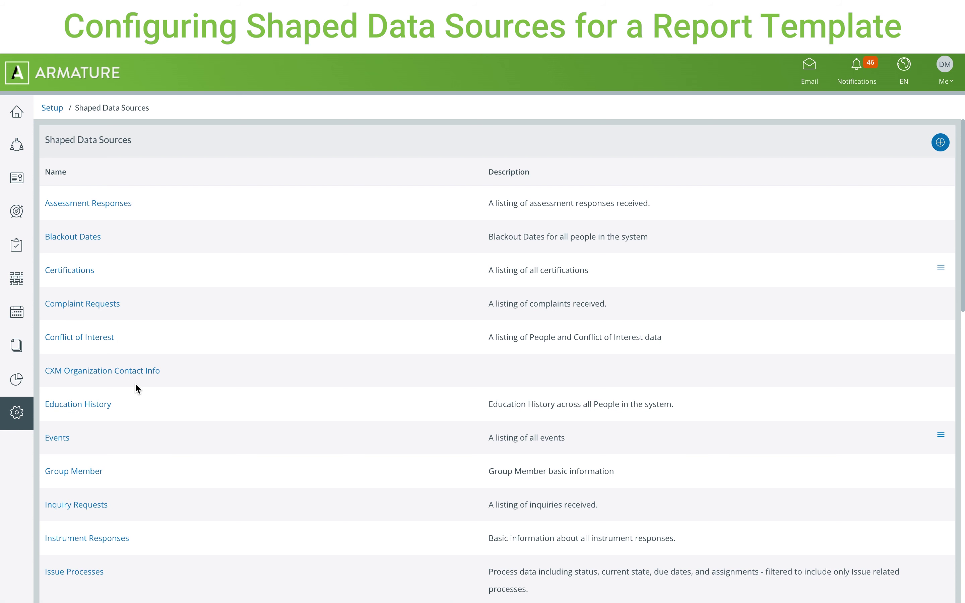
pyautogui.click(119, 540)
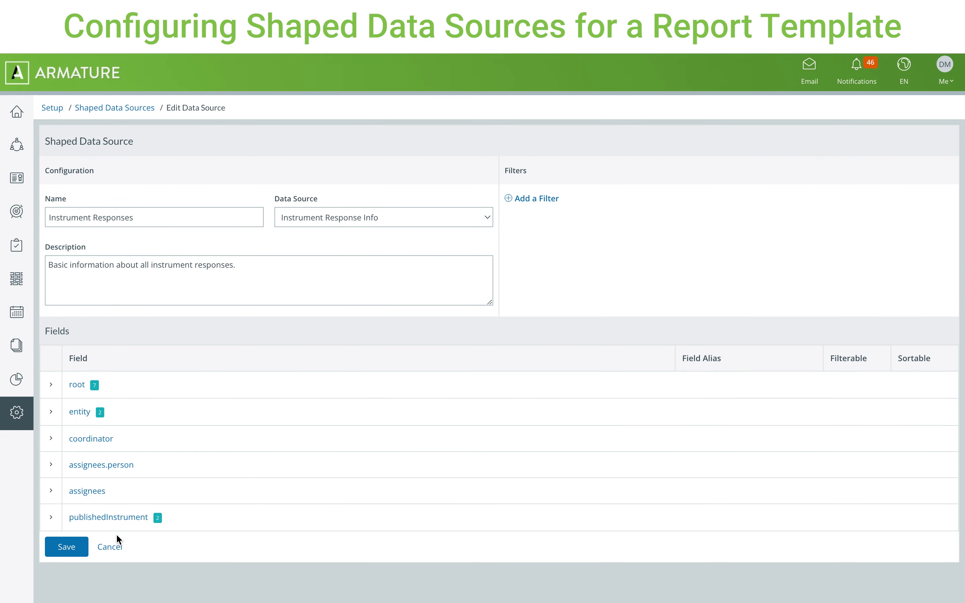
# Expand the root field group and include the isArchived field.
pyautogui.click(54, 524)
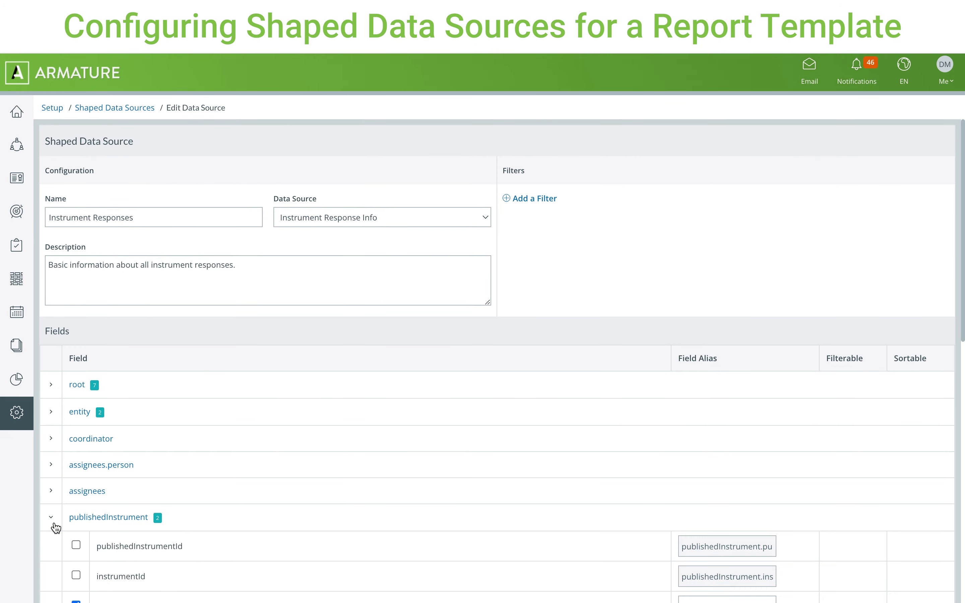
pyautogui.click(55, 525)
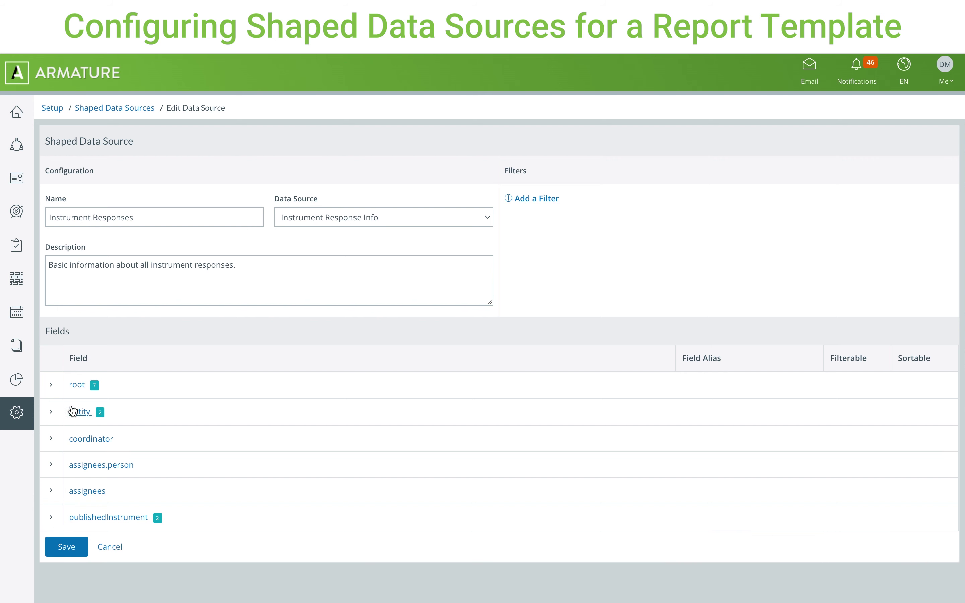
pyautogui.click(53, 413)
pyautogui.click(52, 414)
pyautogui.click(52, 391)
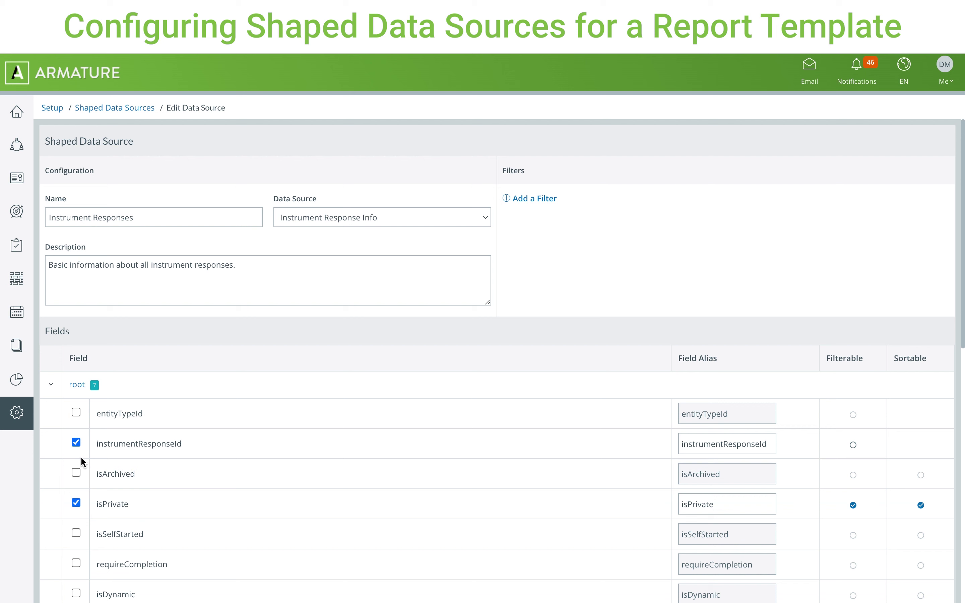
pyautogui.click(76, 473)
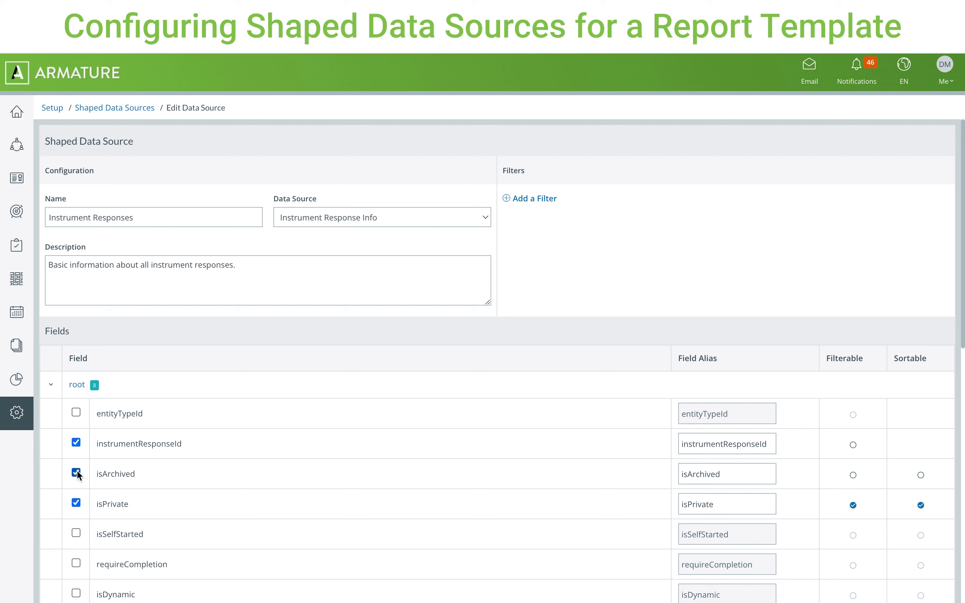
# Alias isArchived as 'Active?', make it filterable and sortable, and collapse root.
pyautogui.click(736, 475)
pyautogui.moveTo(736, 475); pyautogui.dragTo(677, 476)
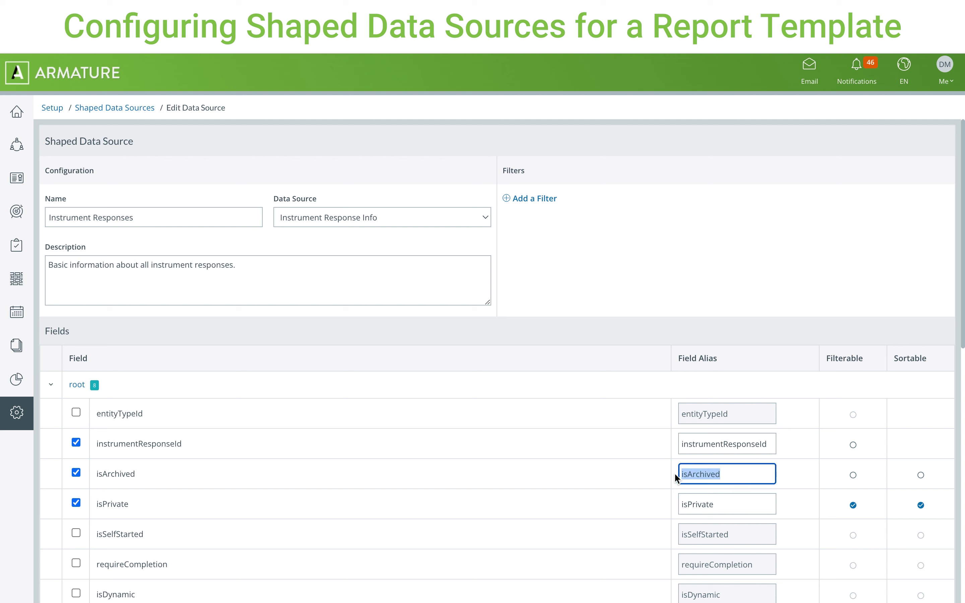
pyautogui.press('BackSpace')
pyautogui.write('Active?')
pyautogui.click(854, 475)
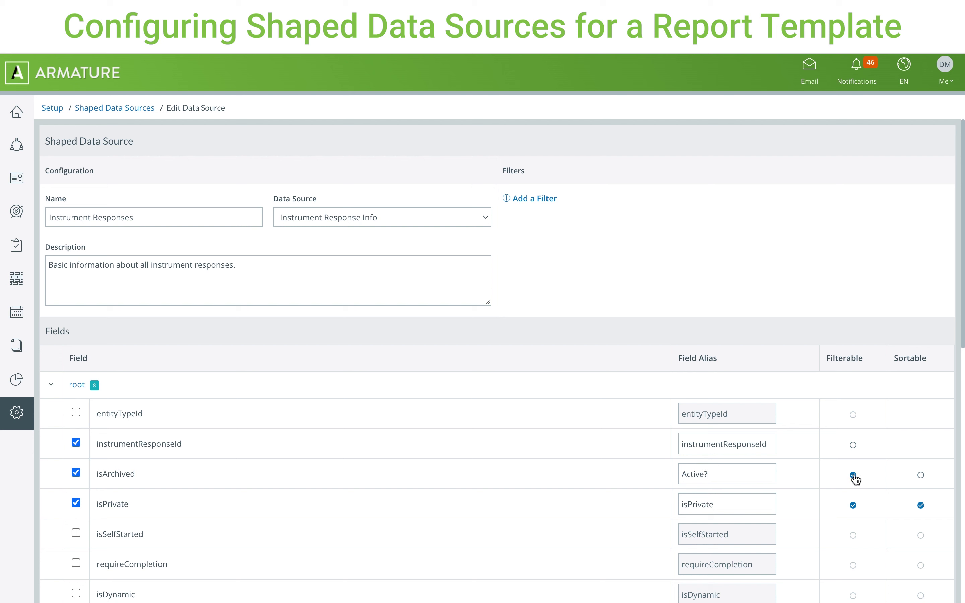
pyautogui.click(921, 476)
pyautogui.click(55, 389)
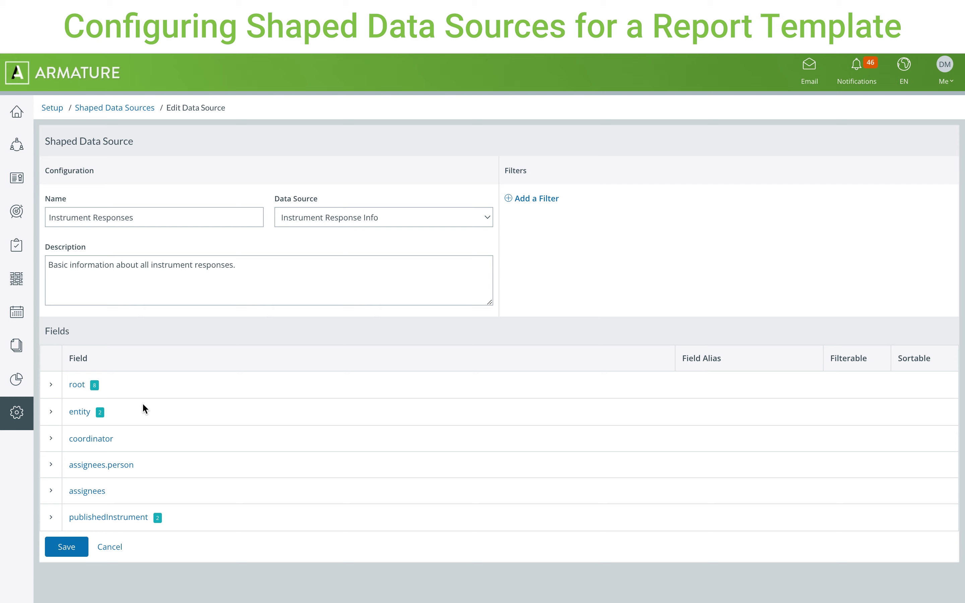
# Base the data source on CXM Organization Info and expand the decisions and root groups.
pyautogui.click(311, 228)
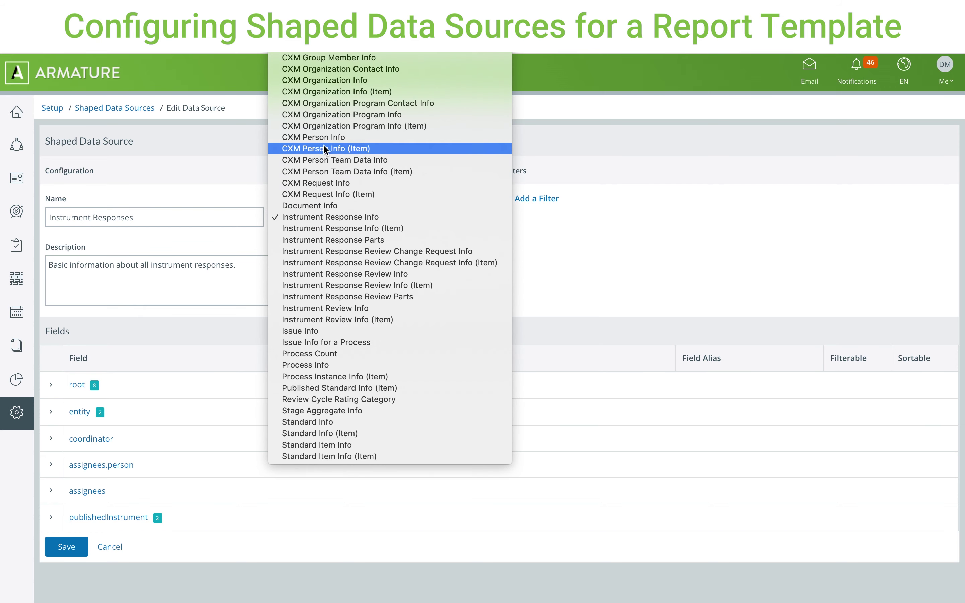
pyautogui.click(315, 84)
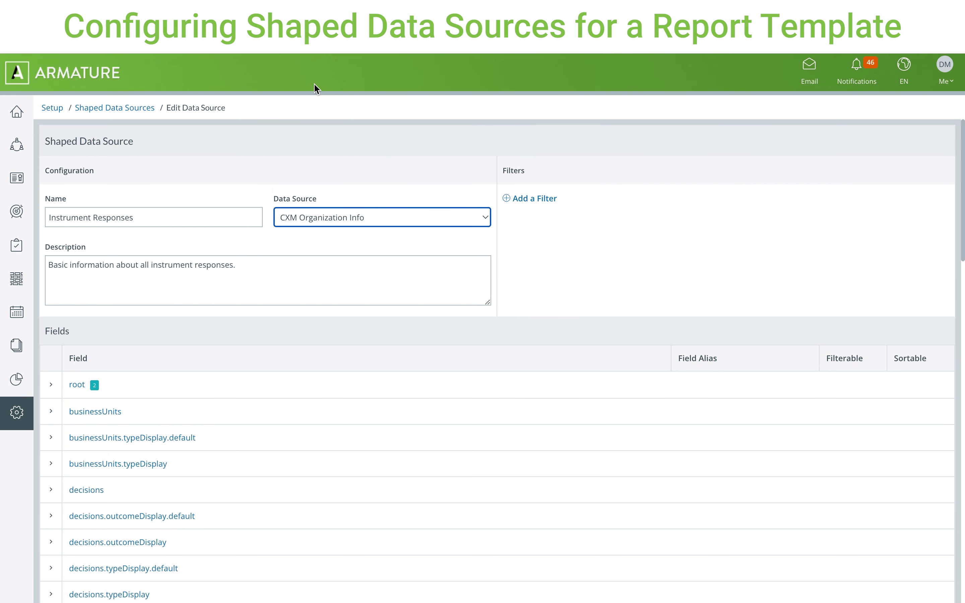
pyautogui.click(51, 491)
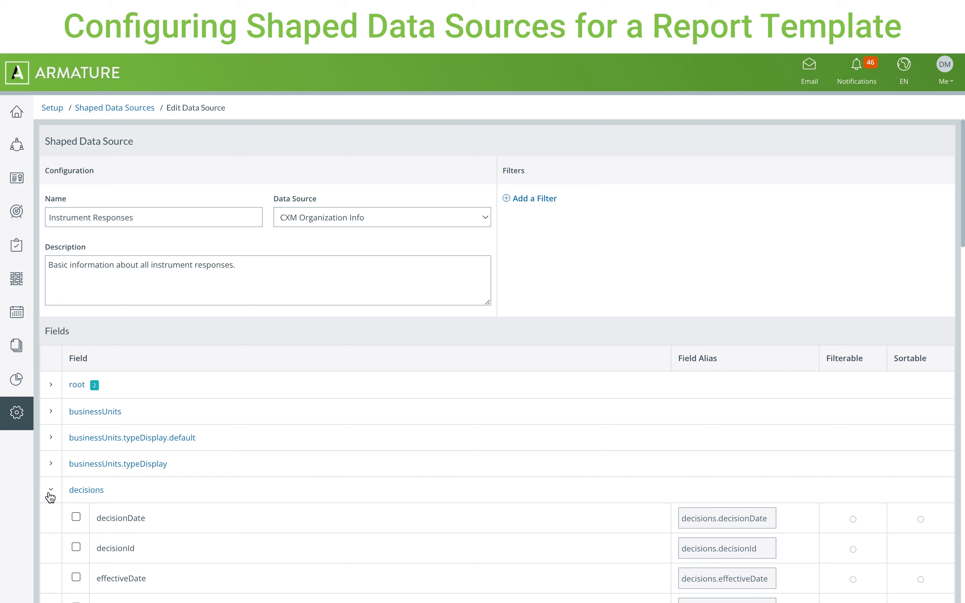
pyautogui.click(52, 385)
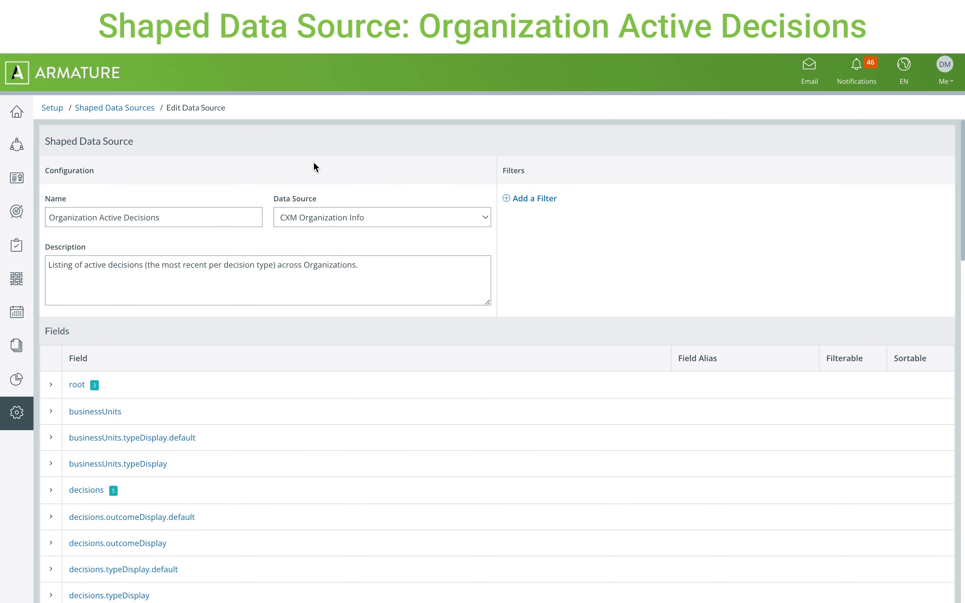
# Browse the Organization Details and Status fields, expanding the extension, decisions and root groups.
pyautogui.scroll(-5, 314, 163)
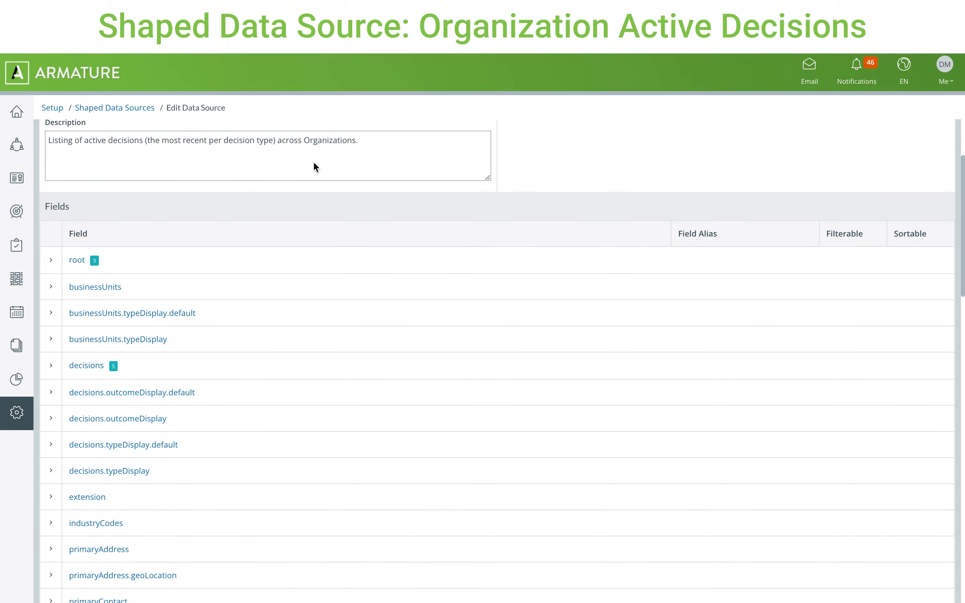
pyautogui.scroll(-1, 314, 163)
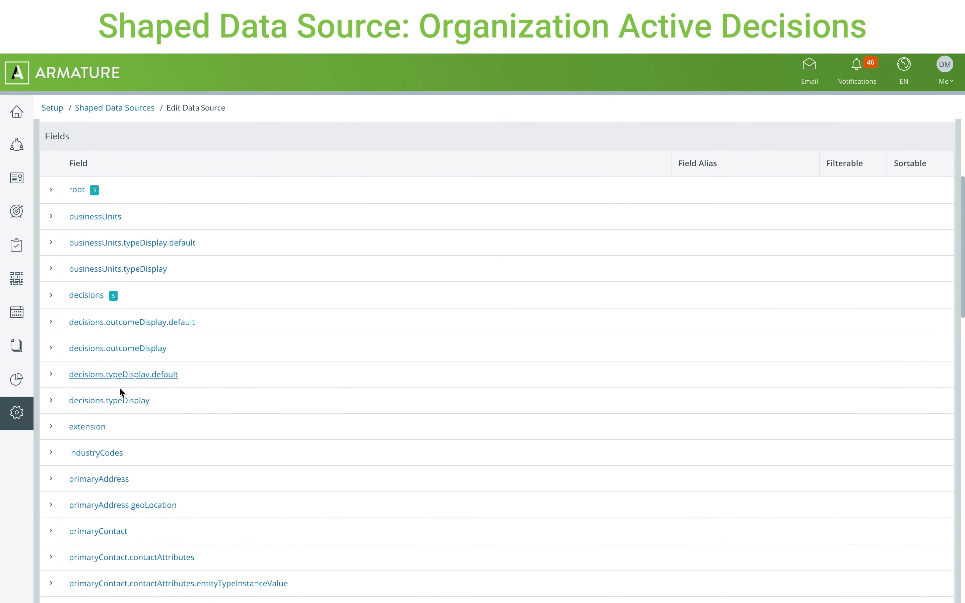
pyautogui.click(52, 427)
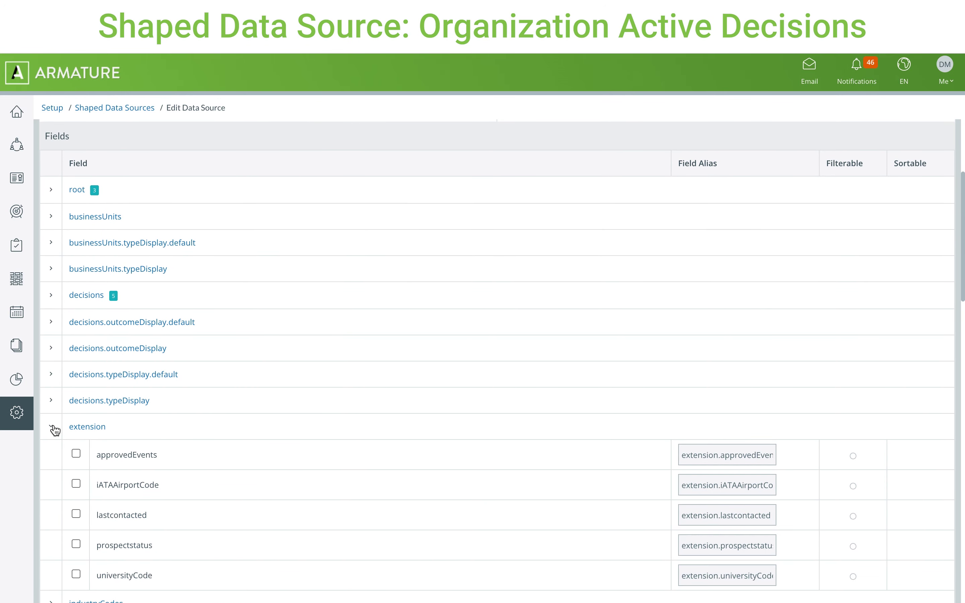
pyautogui.click(52, 305)
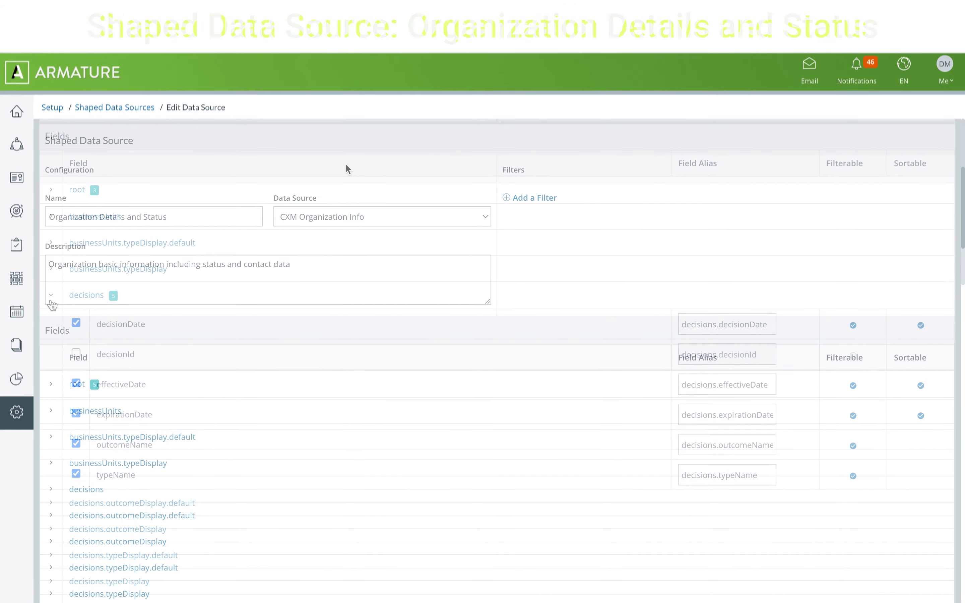
pyautogui.scroll(-5, 347, 168)
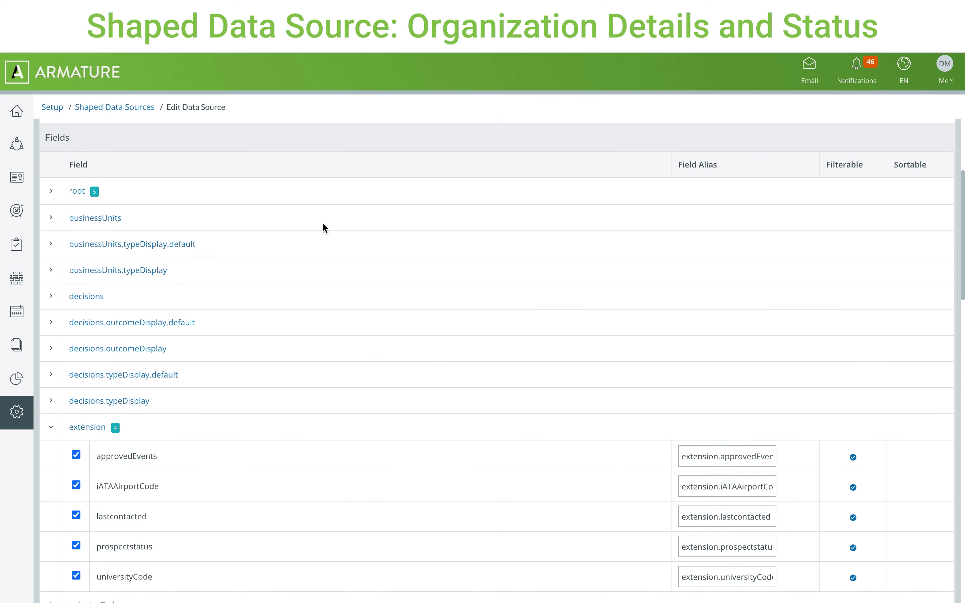
pyautogui.click(52, 296)
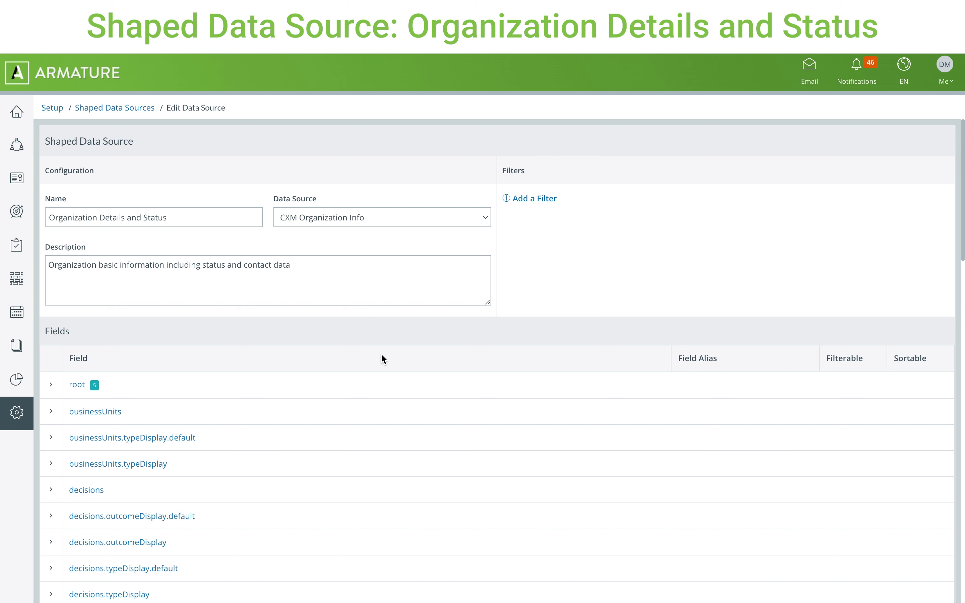
pyautogui.click(51, 386)
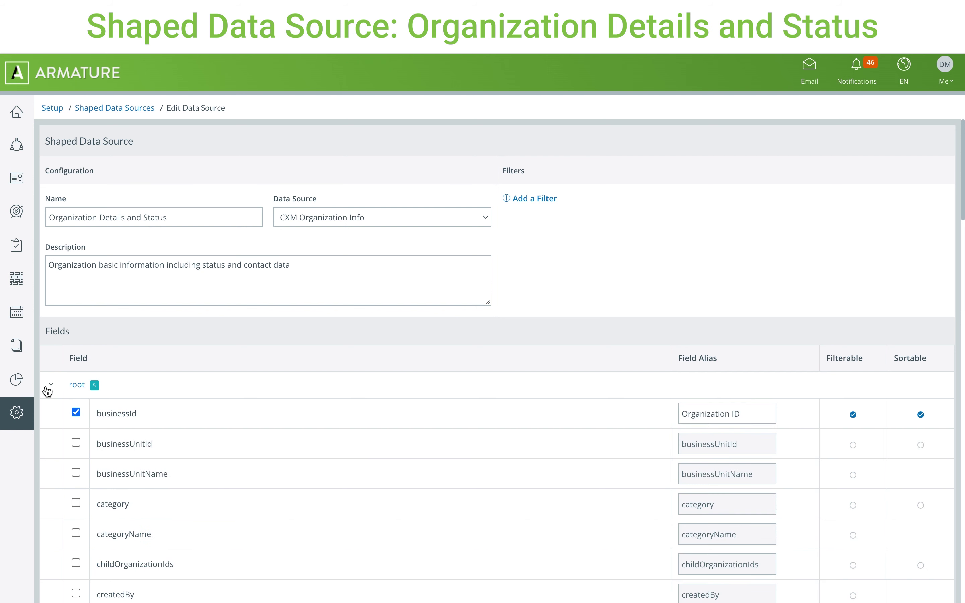
# Expand the Organization Active Decisions decisions group and scroll down to the Save button.
pyautogui.scroll(-7, 47, 391)
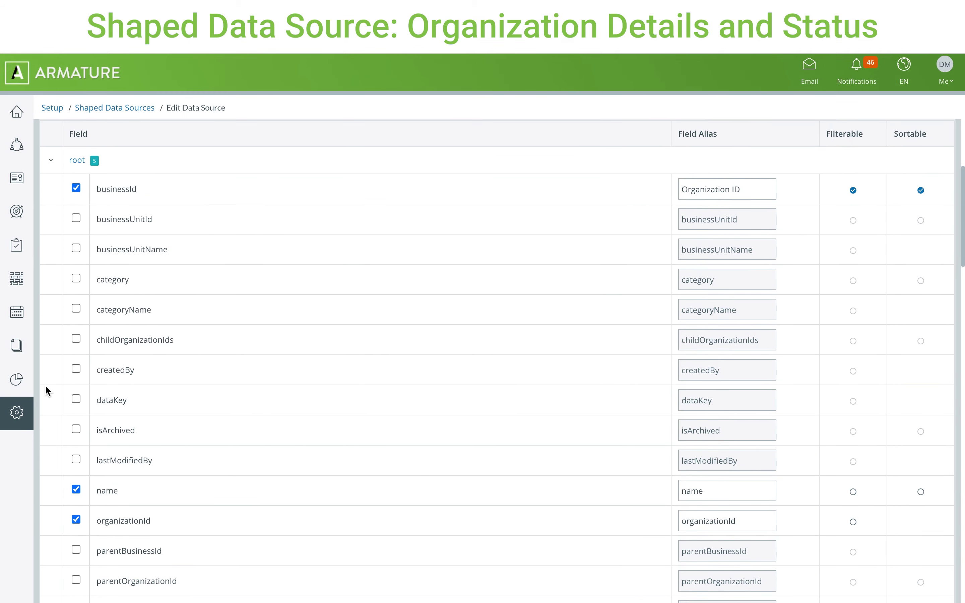
pyautogui.scroll(-8, 46, 387)
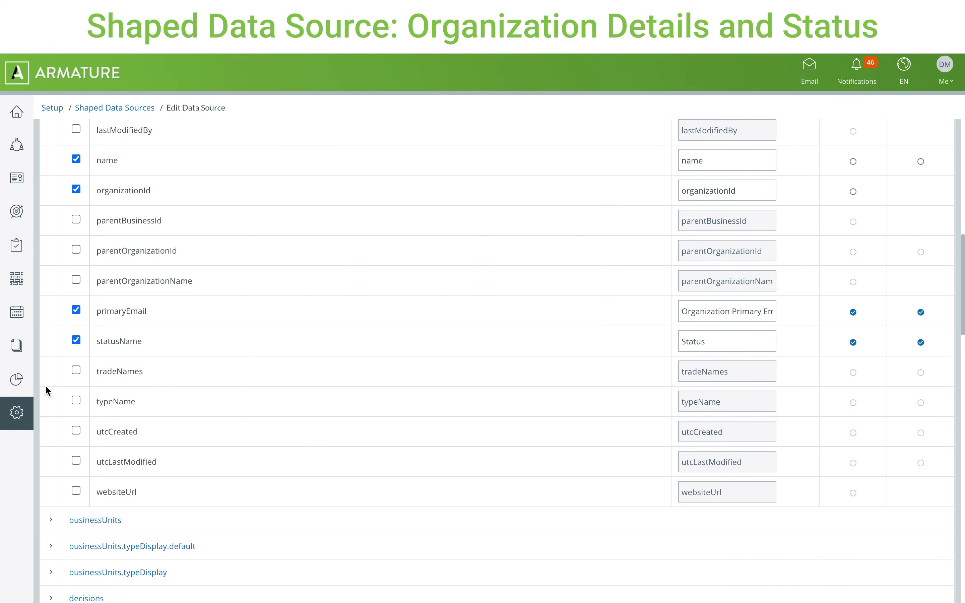
pyautogui.scroll(-12, 47, 391)
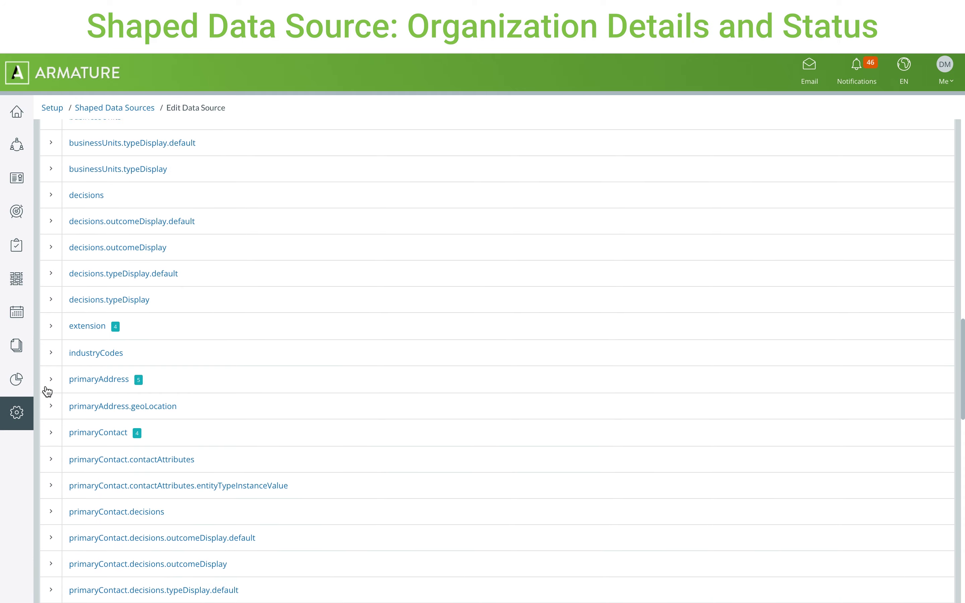
pyautogui.scroll(-6, 47, 392)
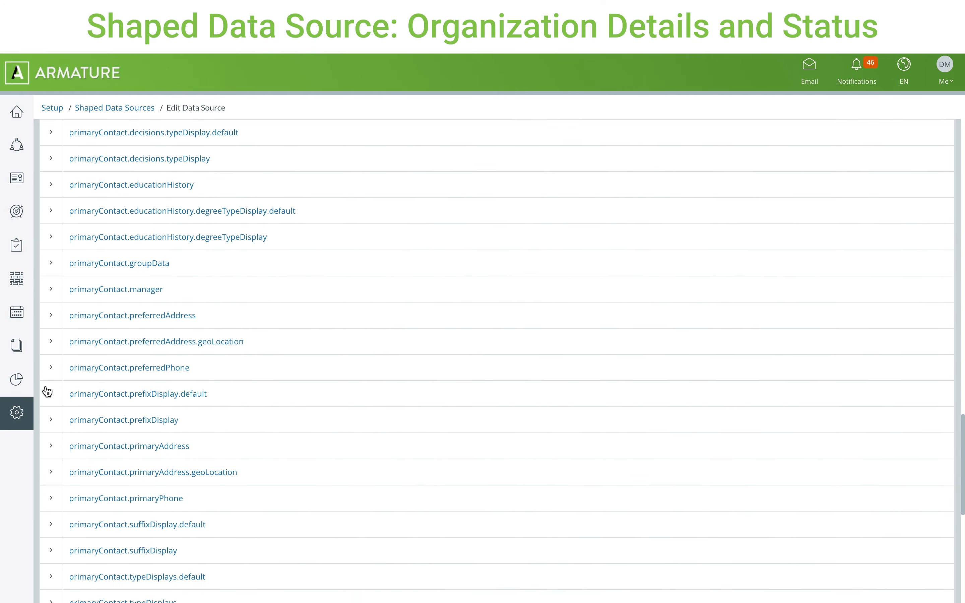
pyautogui.scroll(-10, 48, 393)
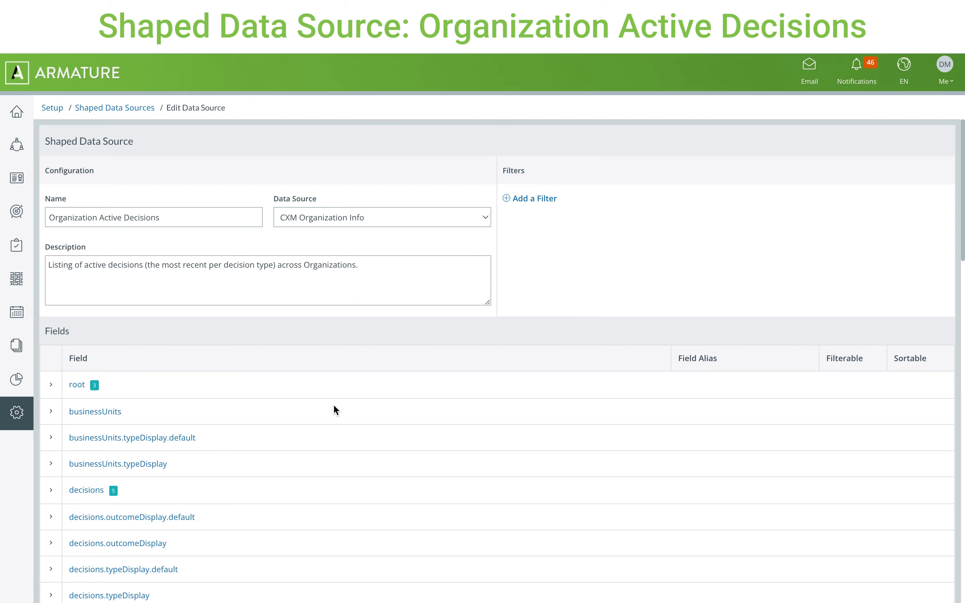
pyautogui.click(51, 490)
pyautogui.scroll(-2, 53, 499)
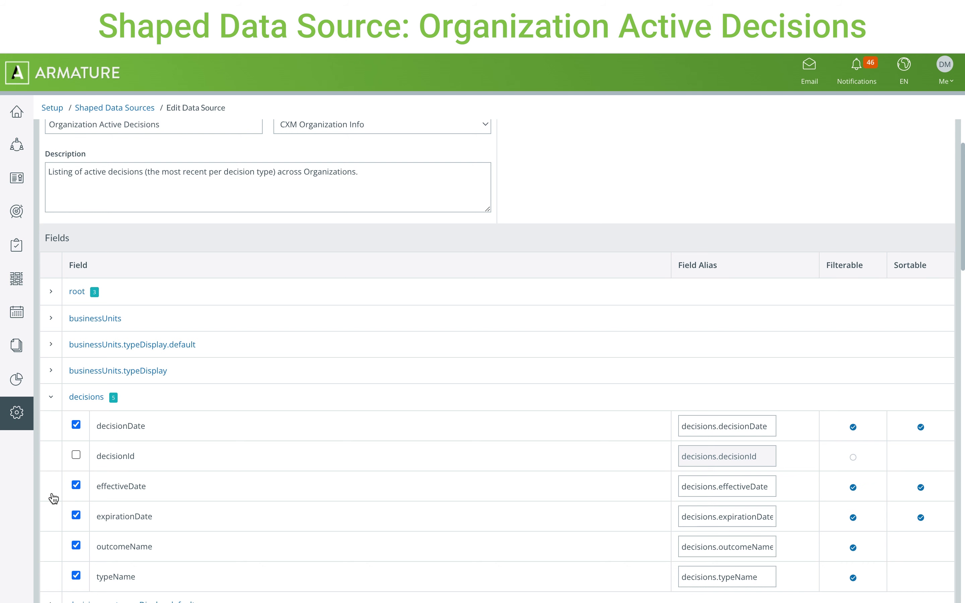
pyautogui.scroll(-8, 53, 498)
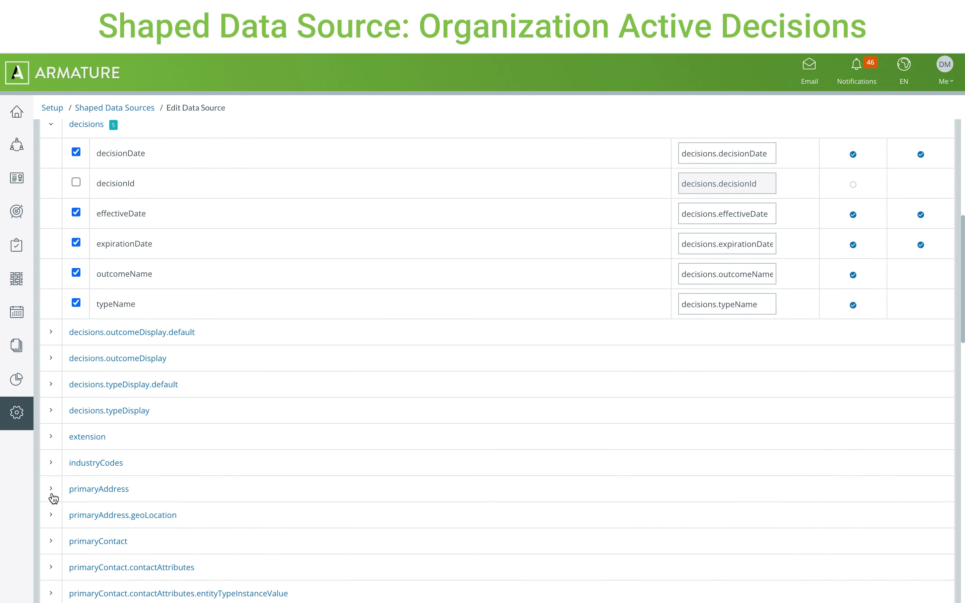
pyautogui.scroll(-12, 53, 498)
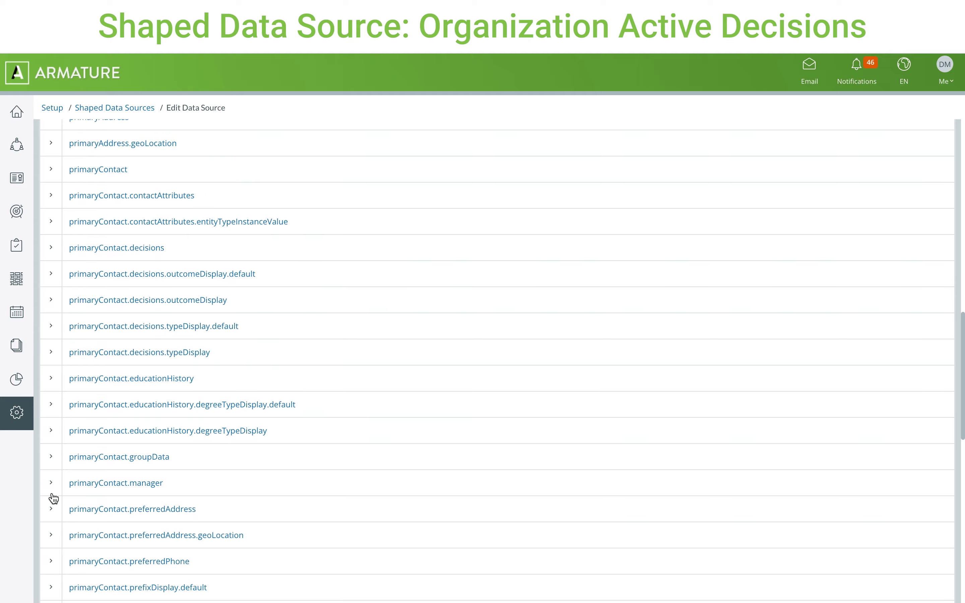
pyautogui.scroll(-7, 53, 499)
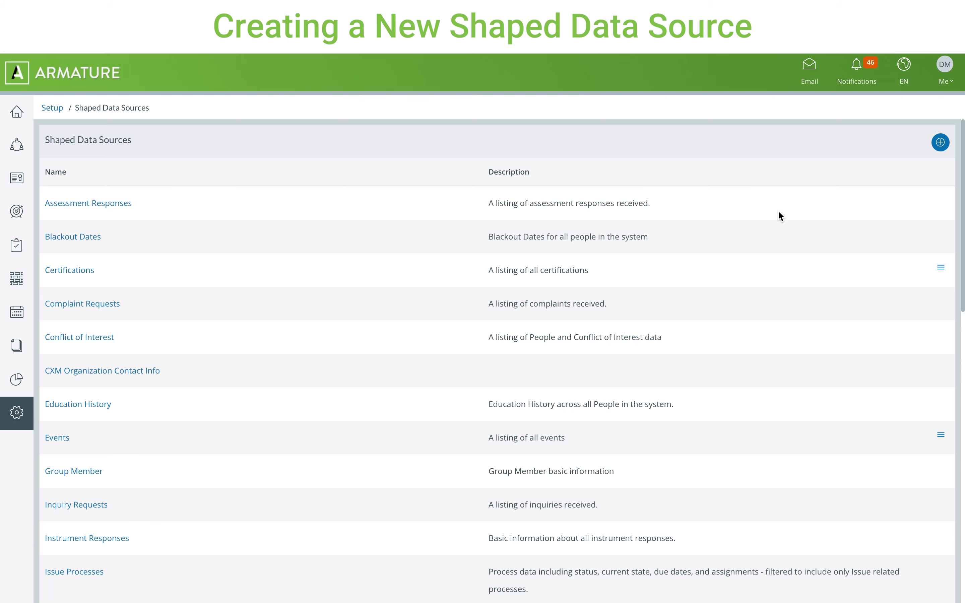
# Start a new shaped data source based on CXM Organization Info.
pyautogui.click(940, 143)
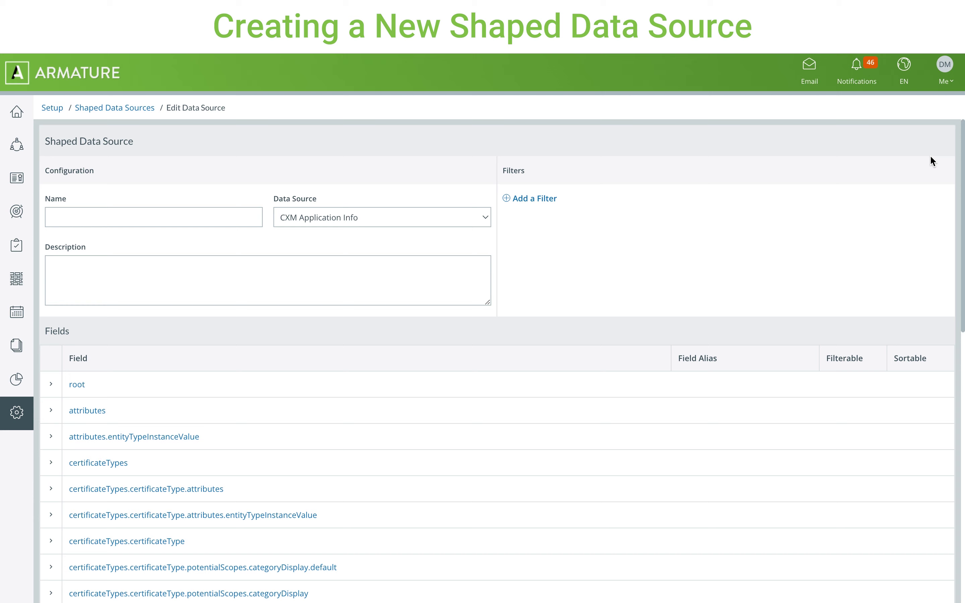
pyautogui.click(419, 220)
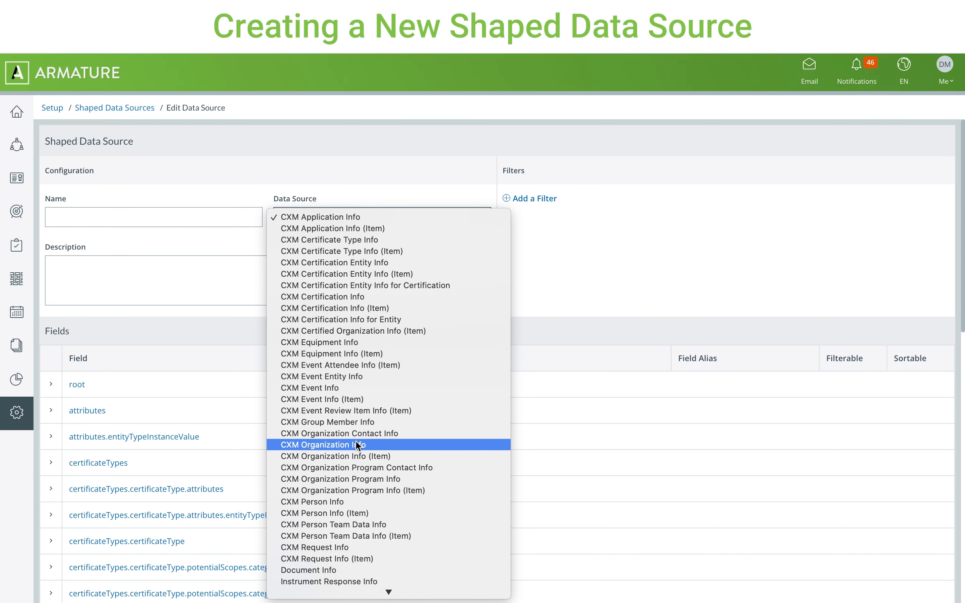
pyautogui.click(357, 444)
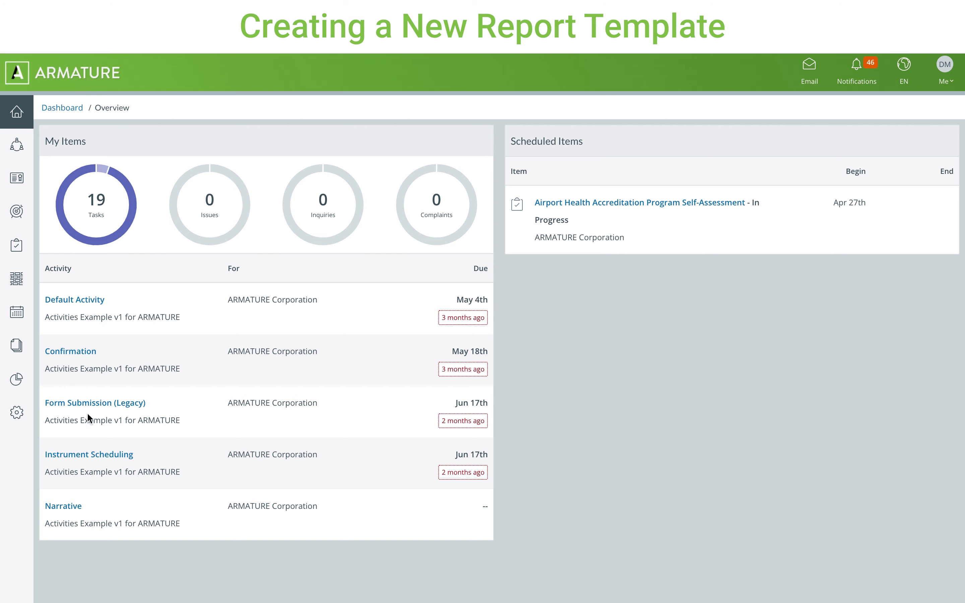
# Go to the Reports page under Setup Options.
pyautogui.click(51, 415)
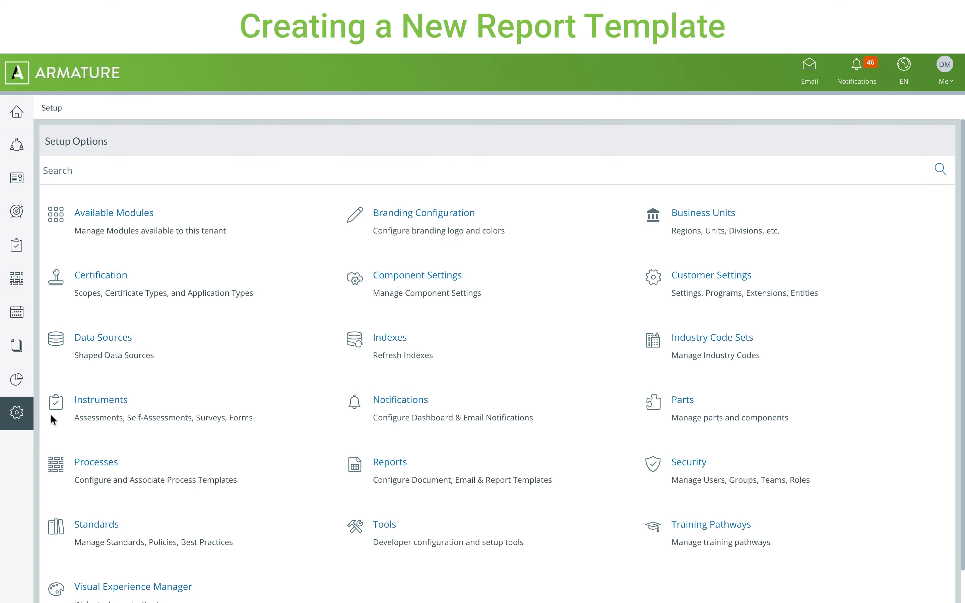
pyautogui.click(377, 463)
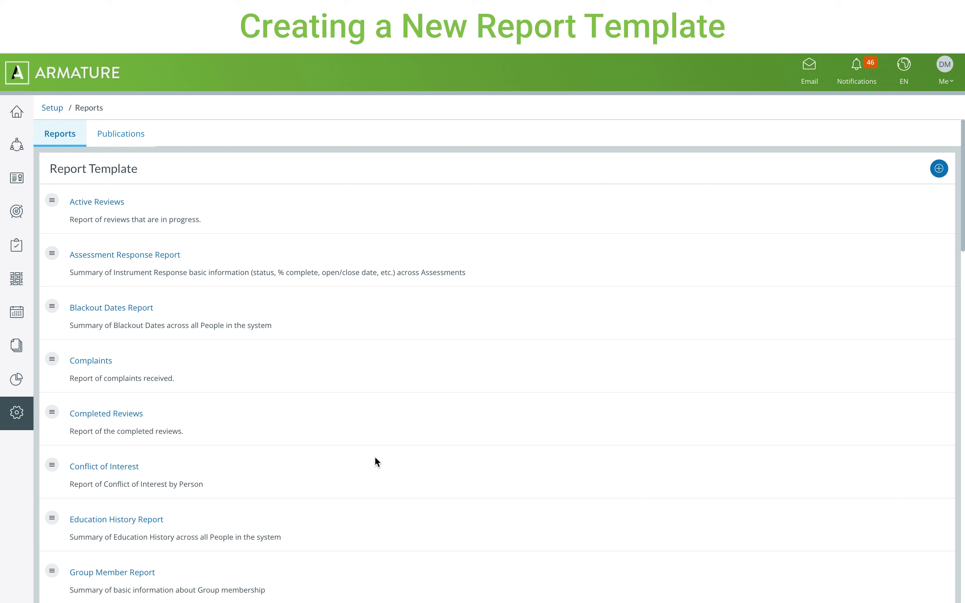
# Create report template 'Instrument Report', described 'Contains information about instrument responses', using Instrument Responses.
pyautogui.click(938, 174)
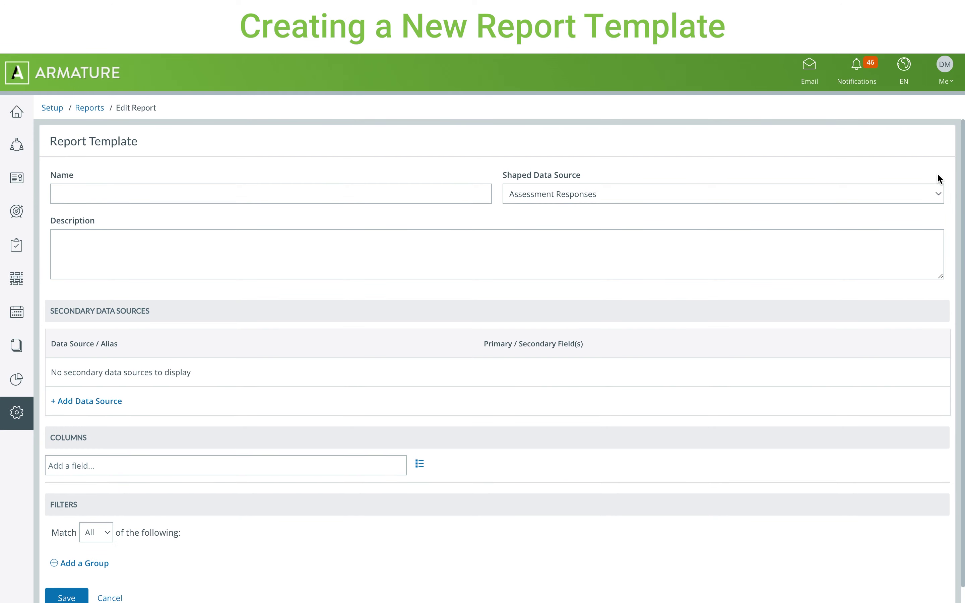
pyautogui.click(359, 199)
pyautogui.write('Instrument Report')
pyautogui.press('Tab')
pyautogui.write('Contains information about instrument responses')
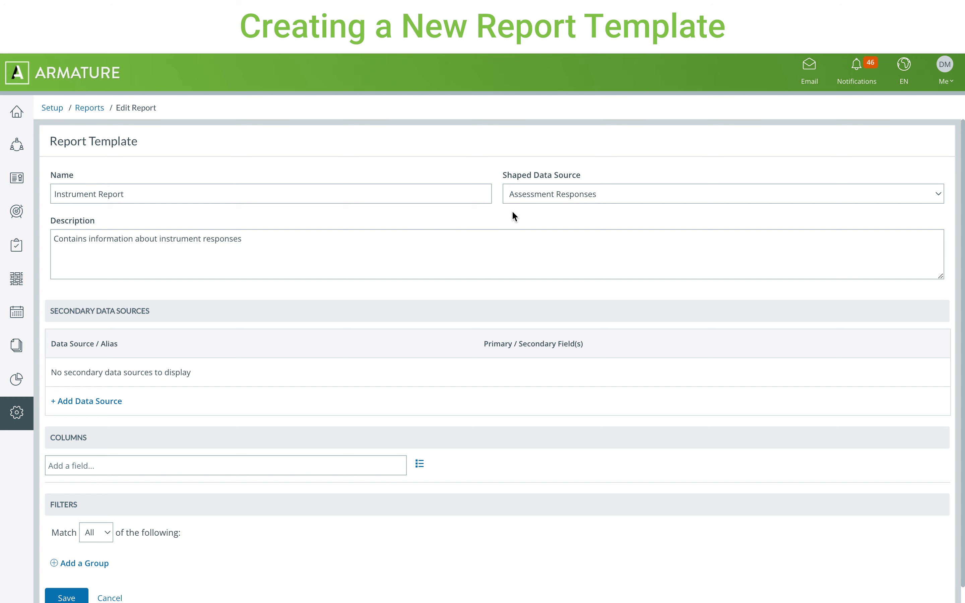
pyautogui.click(541, 195)
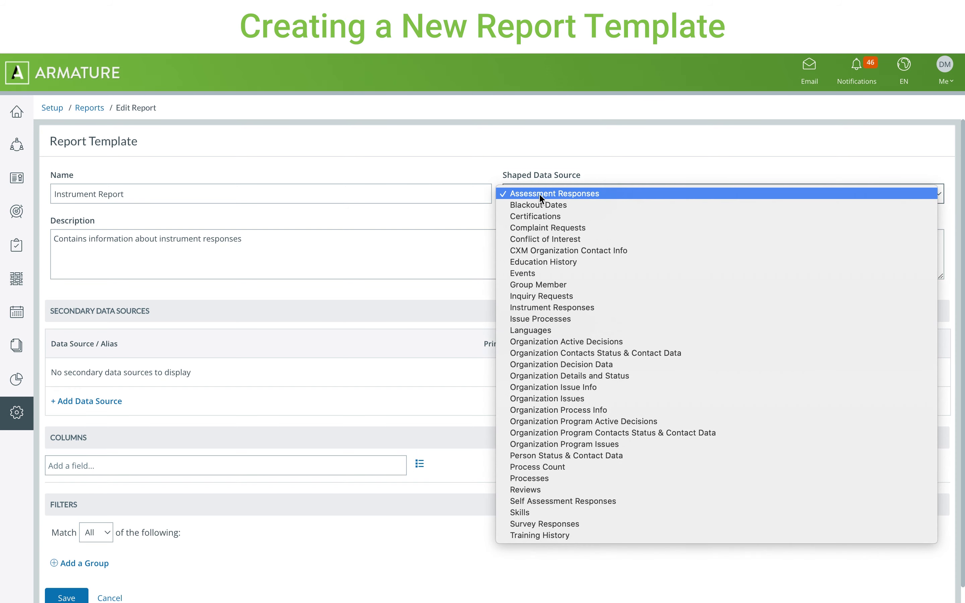
pyautogui.click(531, 304)
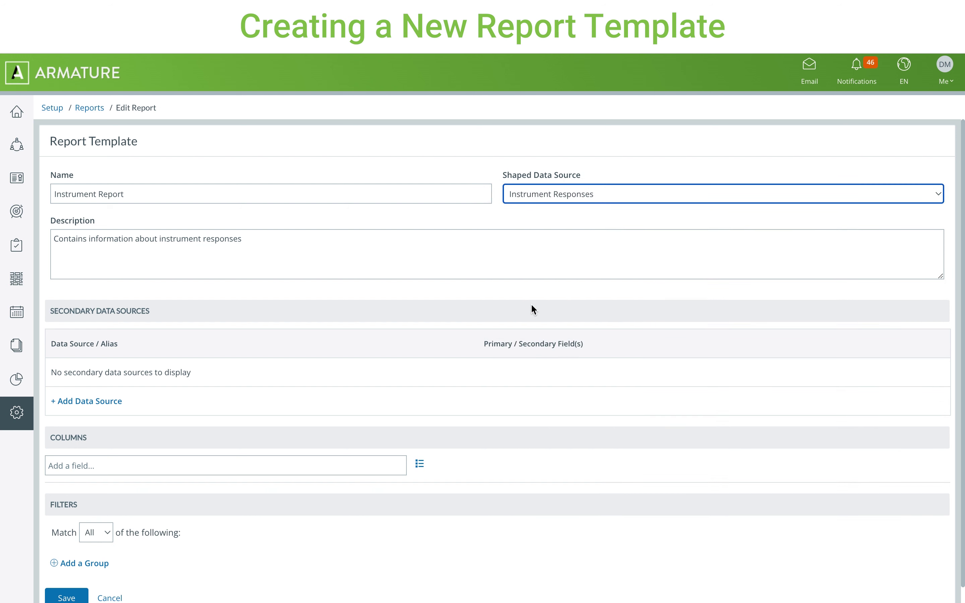
pyautogui.click(531, 304)
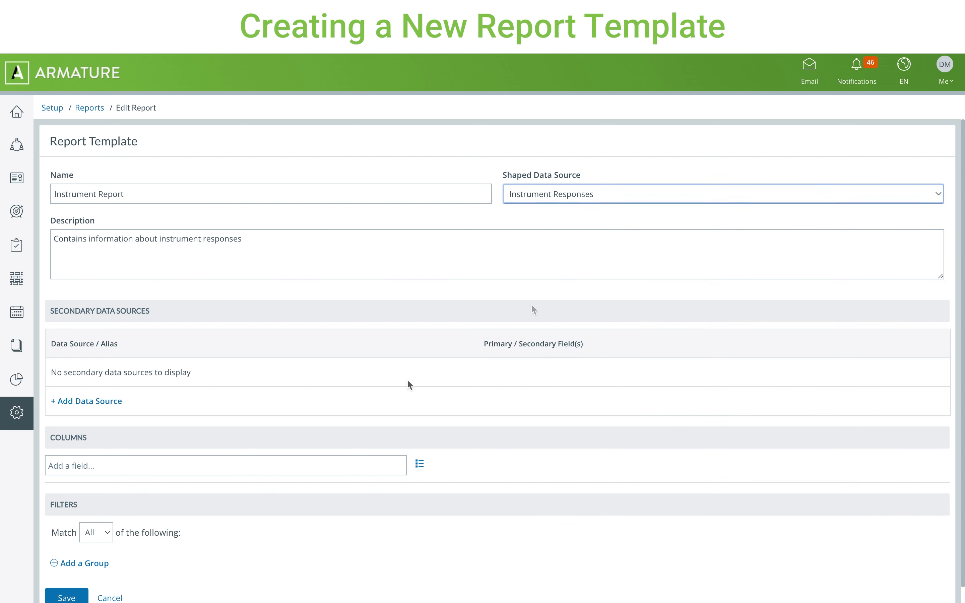
# Join Organization Details and Status as secondary source 'contactInfo' on entity.id to organizationId.
pyautogui.click(111, 401)
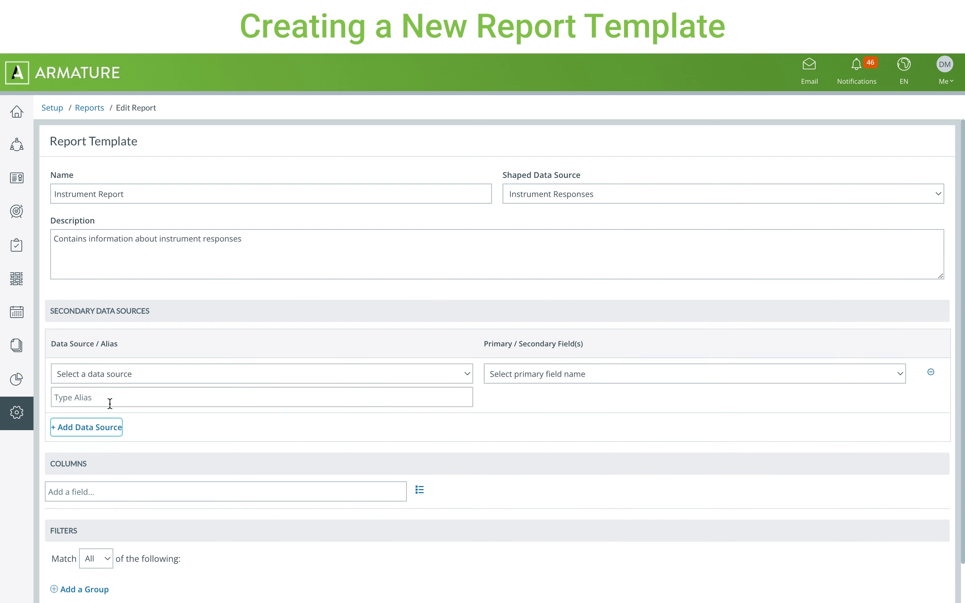
pyautogui.click(141, 374)
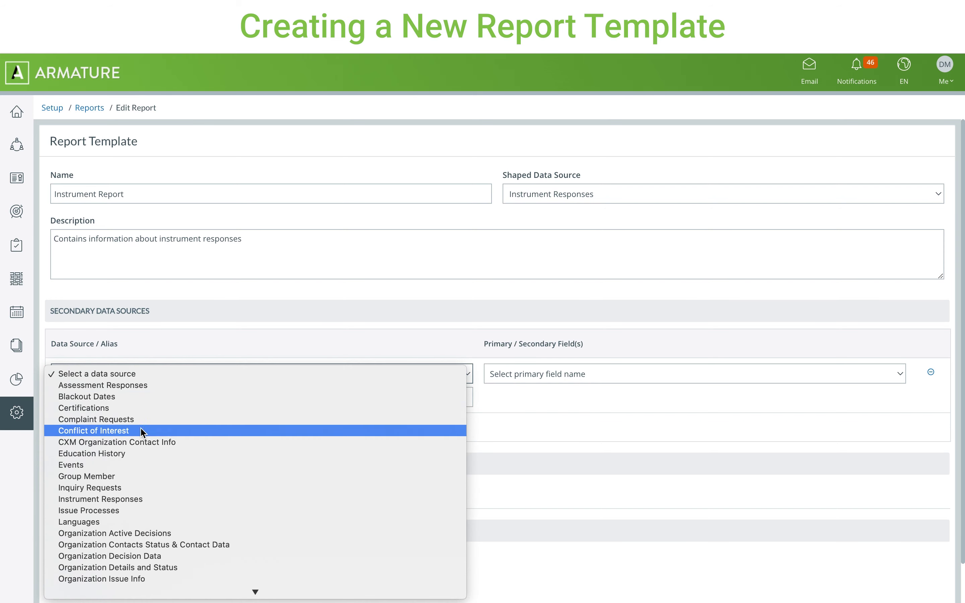
pyautogui.click(149, 566)
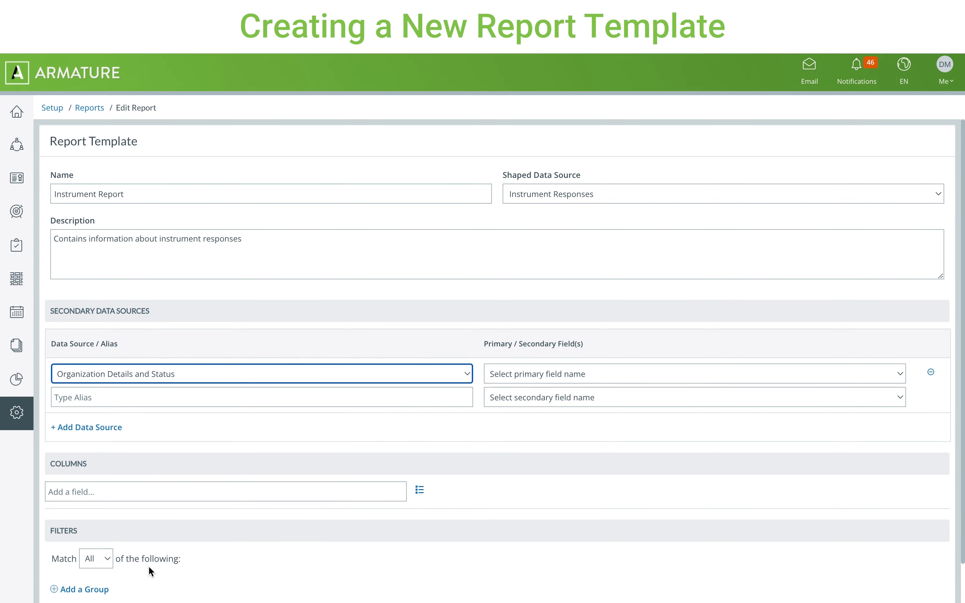
pyautogui.click(504, 383)
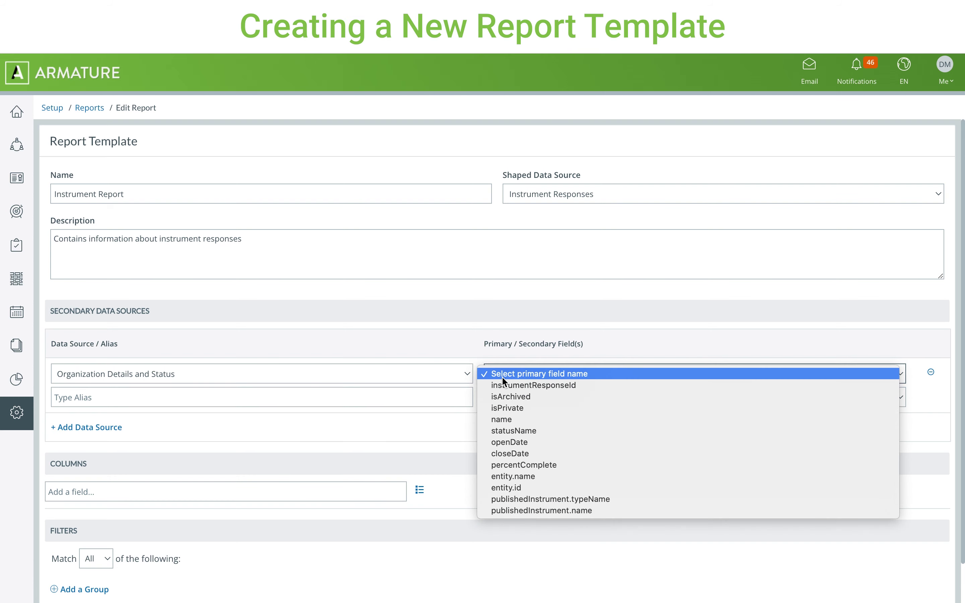
pyautogui.click(508, 486)
pyautogui.click(524, 398)
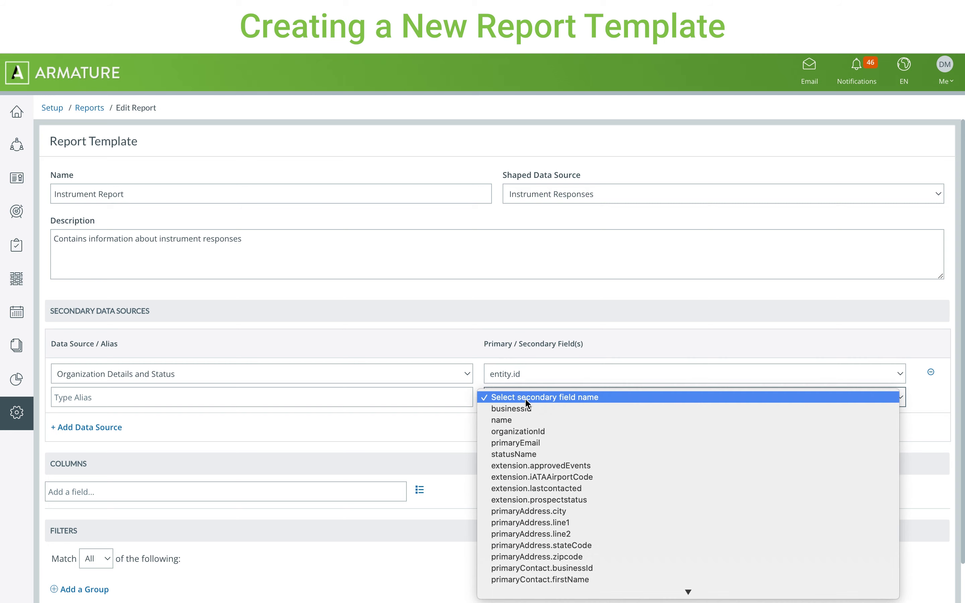
pyautogui.click(526, 431)
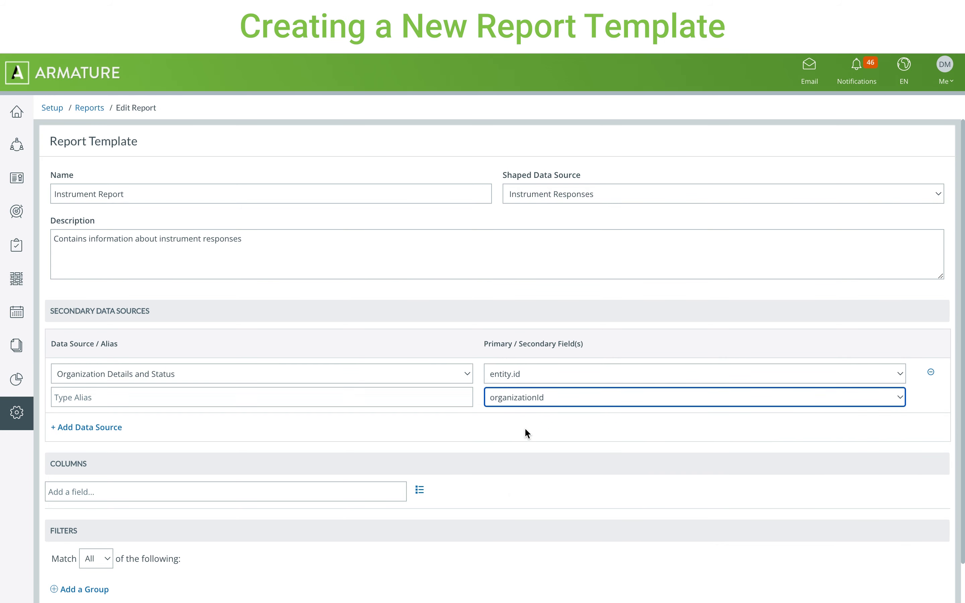
pyautogui.click(391, 400)
pyautogui.write('contact')
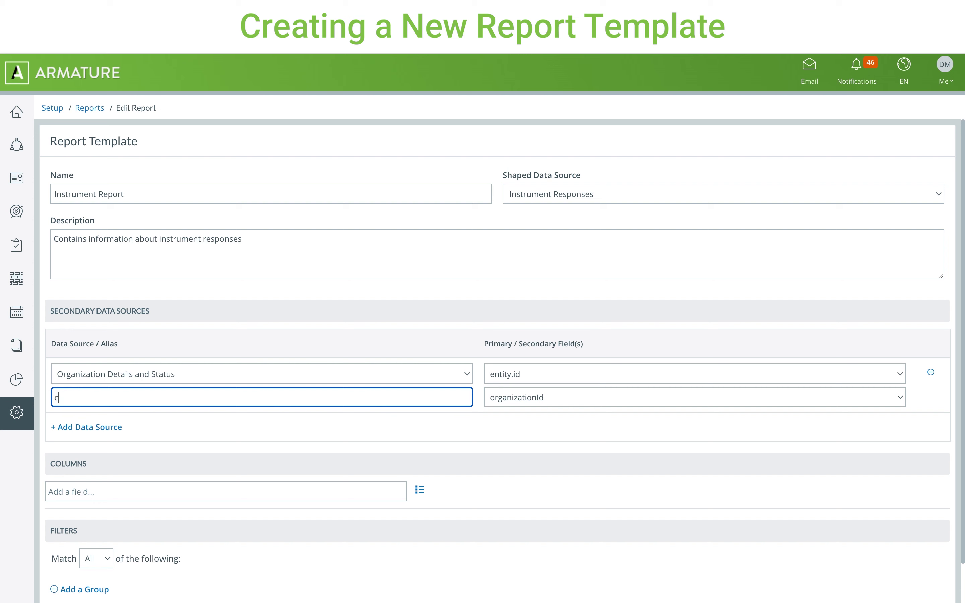
pyautogui.write('Info')
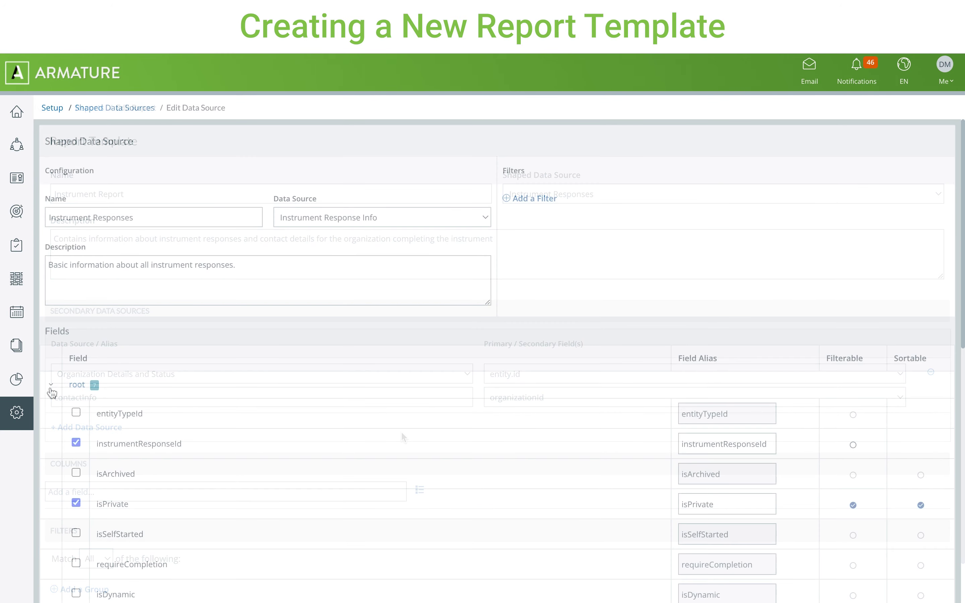
pyautogui.click(76, 473)
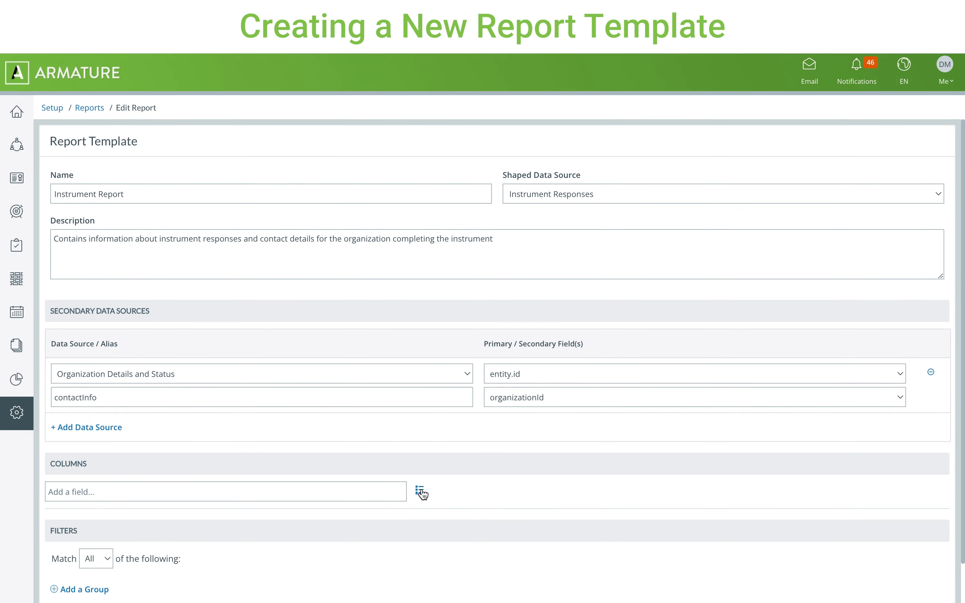
# Show the Active?, Name (titled 'Instrument Name'), Status Name, Open Date and Close Date columns.
pyautogui.click(420, 491)
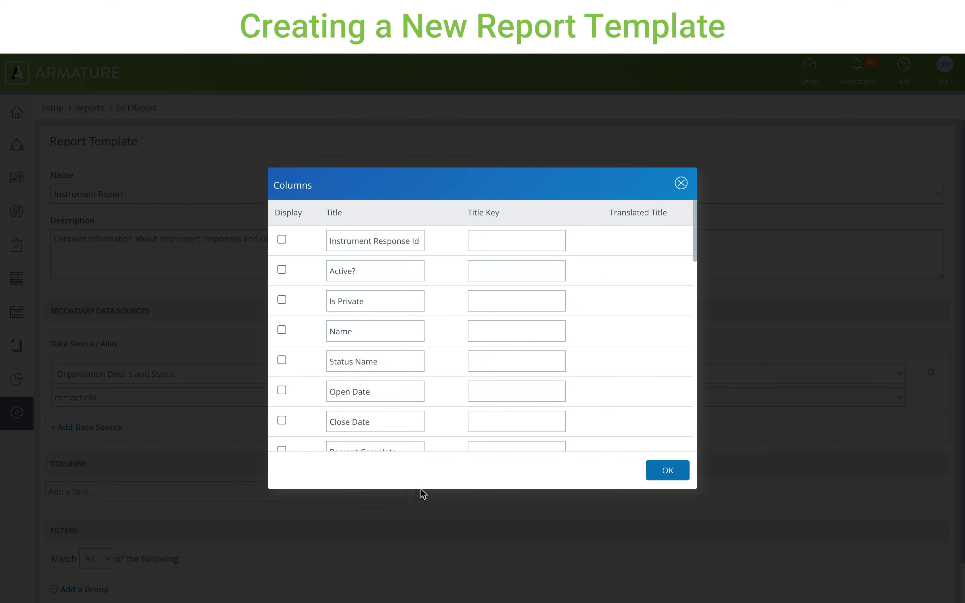
pyautogui.click(282, 271)
pyautogui.click(282, 331)
pyautogui.click(490, 339)
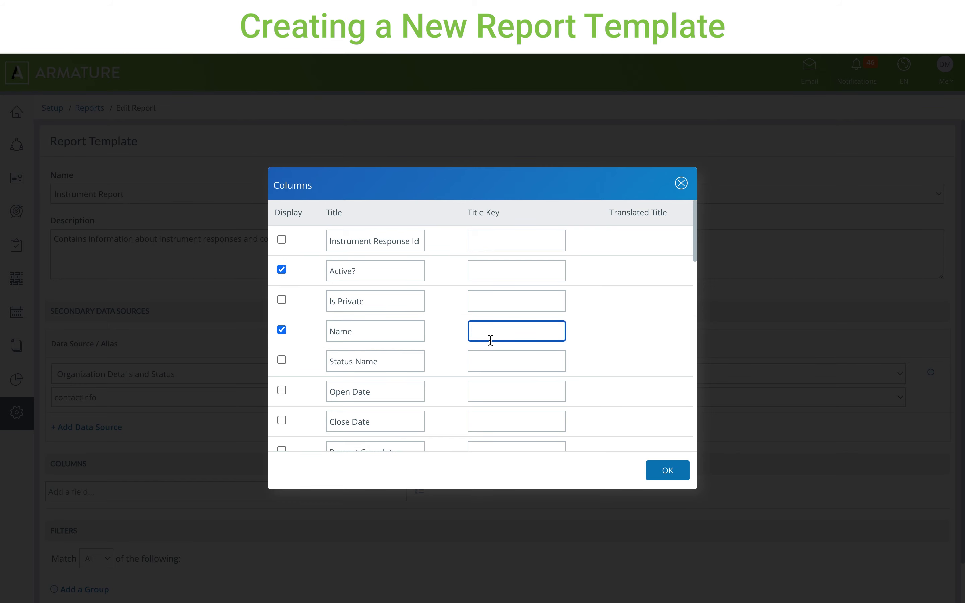
pyautogui.write('Instrument Name')
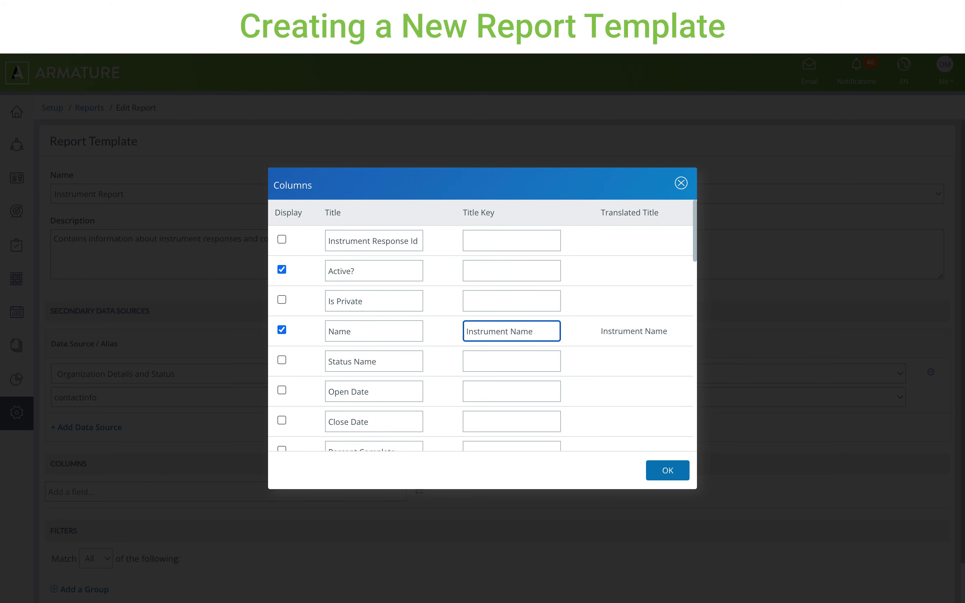
pyautogui.click(281, 360)
pyautogui.click(282, 390)
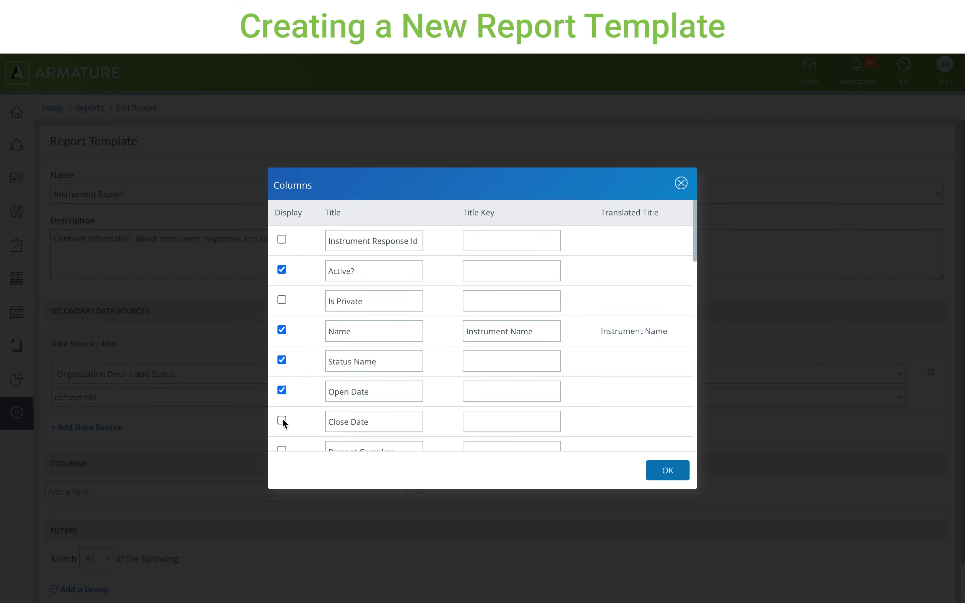
pyautogui.click(282, 421)
# Add Entity Name titled 'Org Name', contact primary email and address line 1 columns, and confirm.
pyautogui.scroll(-5, 284, 423)
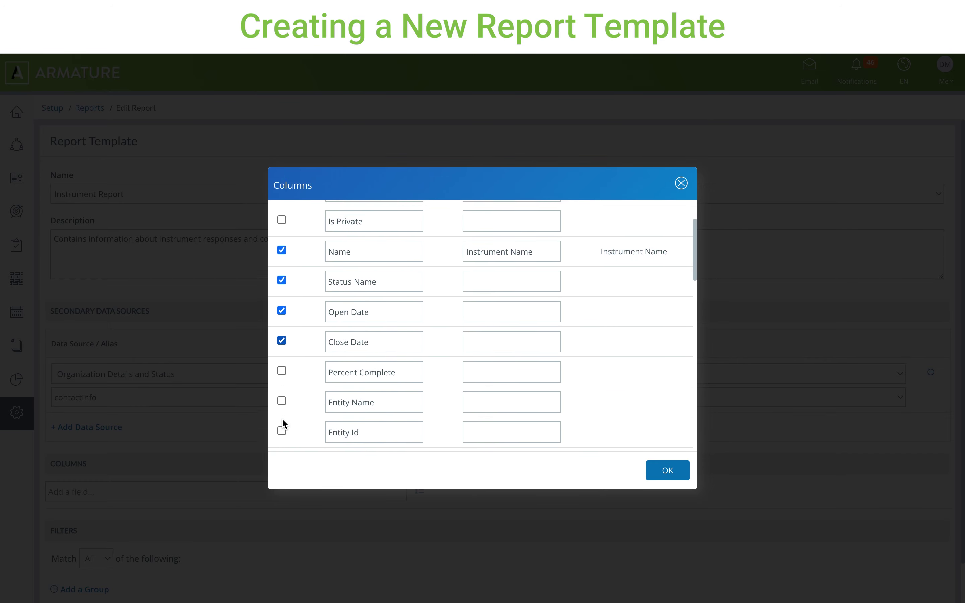
pyautogui.scroll(-3, 284, 423)
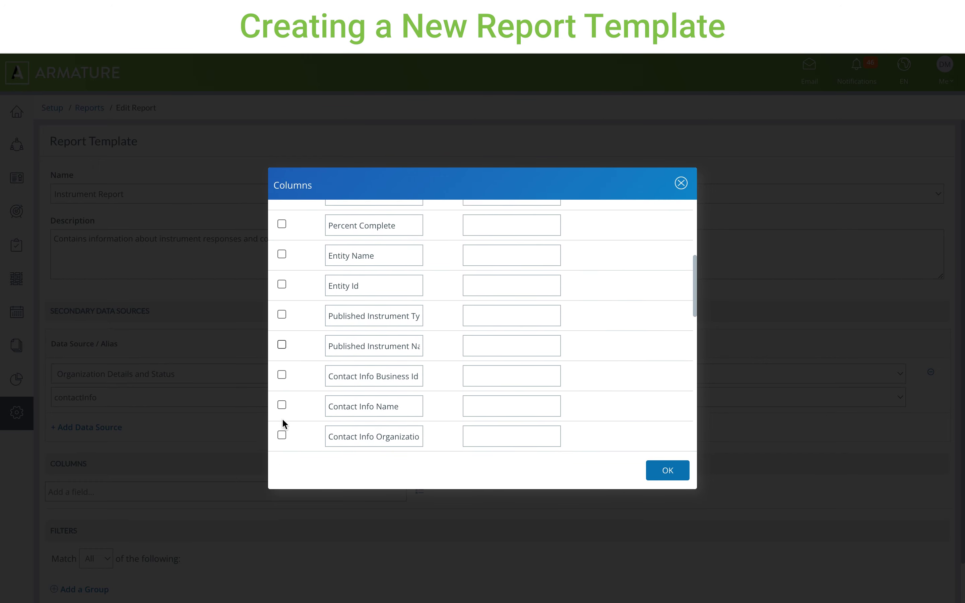
pyautogui.click(283, 237)
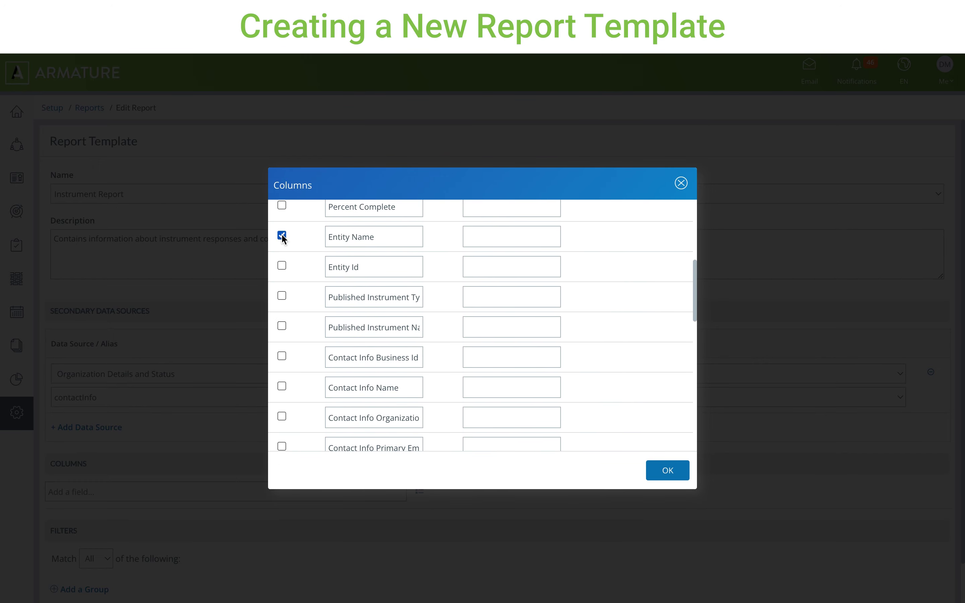
pyautogui.click(480, 239)
pyautogui.write('Org Name')
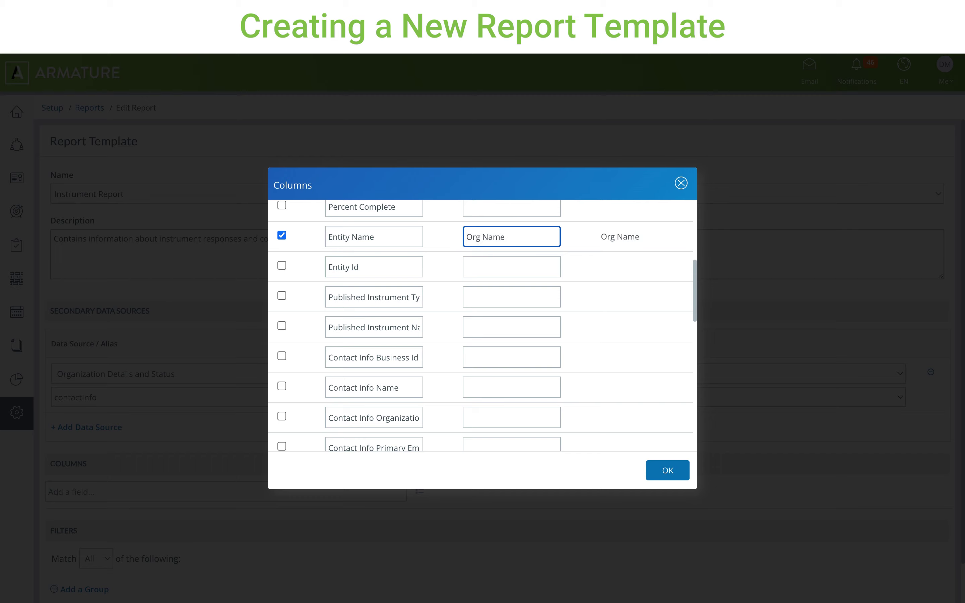
pyautogui.scroll(-2, 483, 325)
pyautogui.scroll(-4, 425, 272)
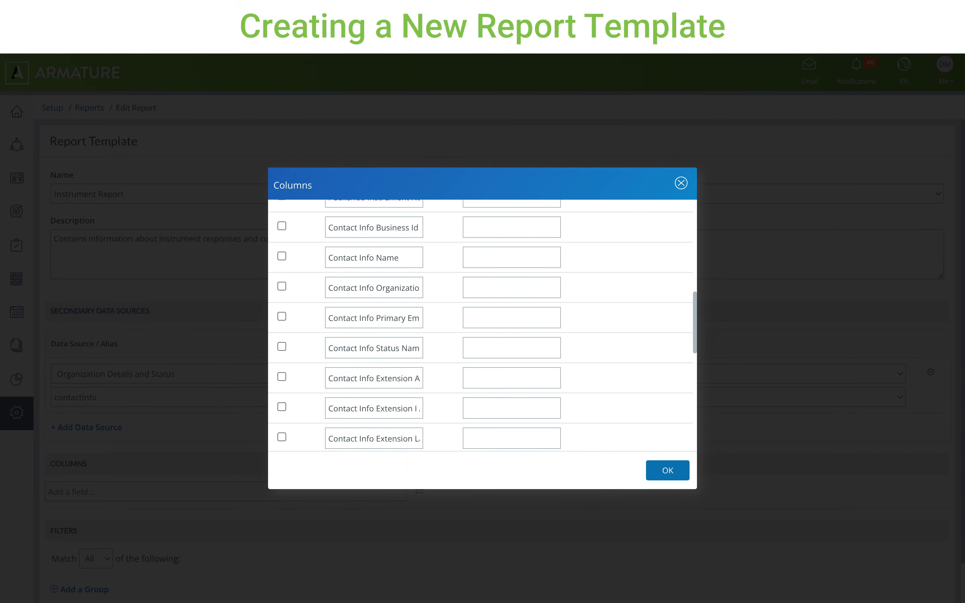
pyautogui.moveTo(398, 281); pyautogui.dragTo(443, 287)
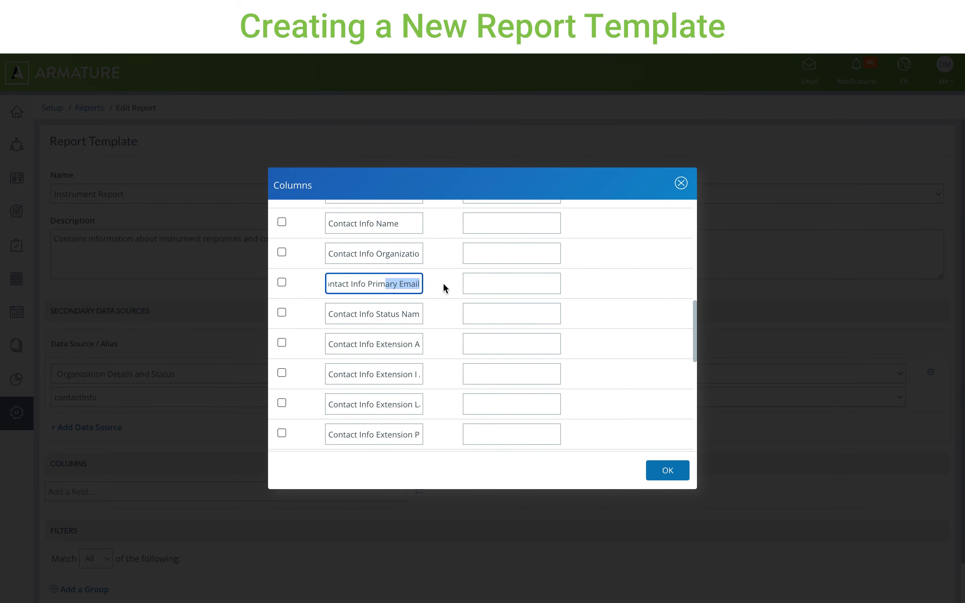
pyautogui.click(282, 283)
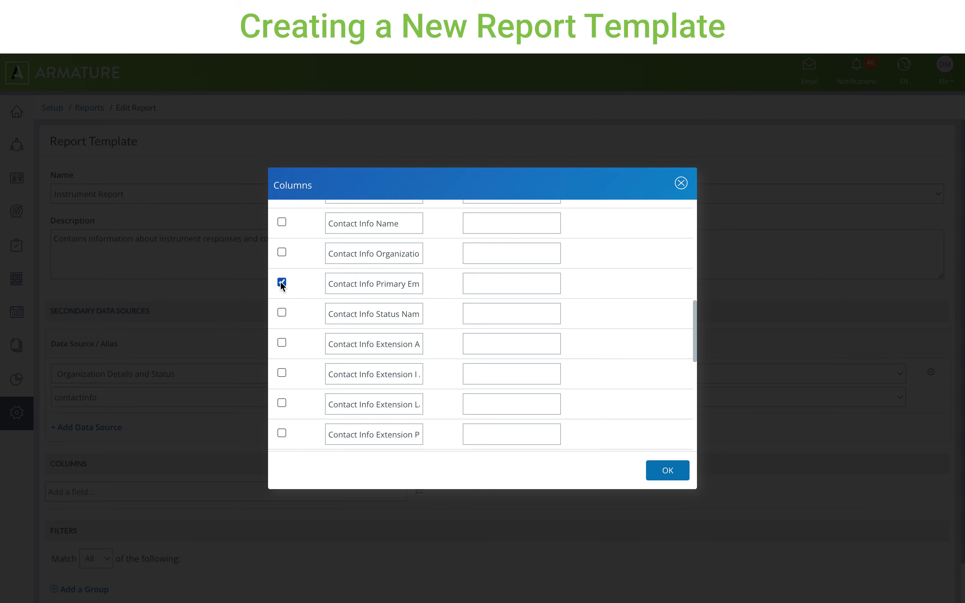
pyautogui.scroll(-3, 295, 295)
pyautogui.scroll(-2, 296, 293)
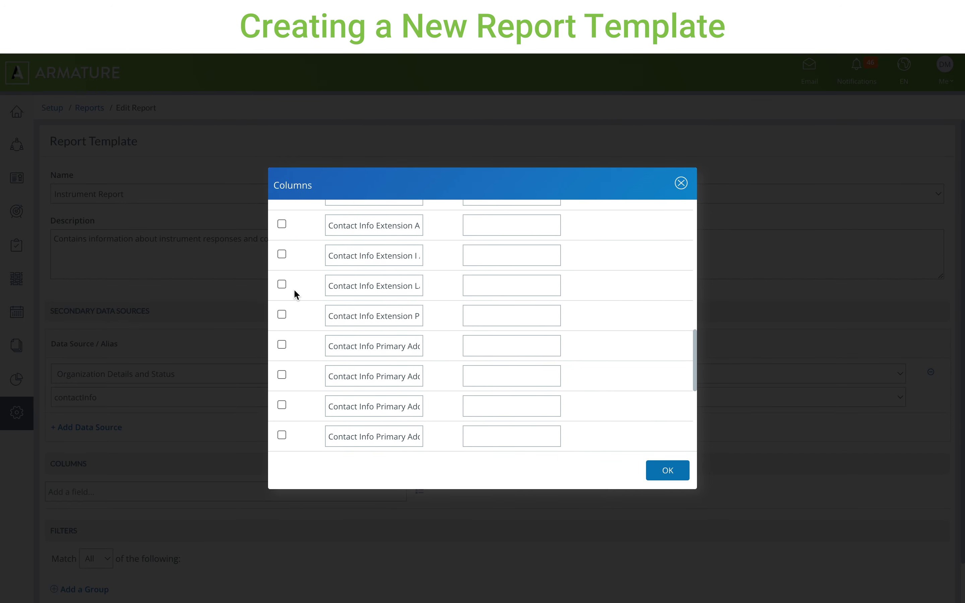
pyautogui.moveTo(383, 371); pyautogui.dragTo(430, 375)
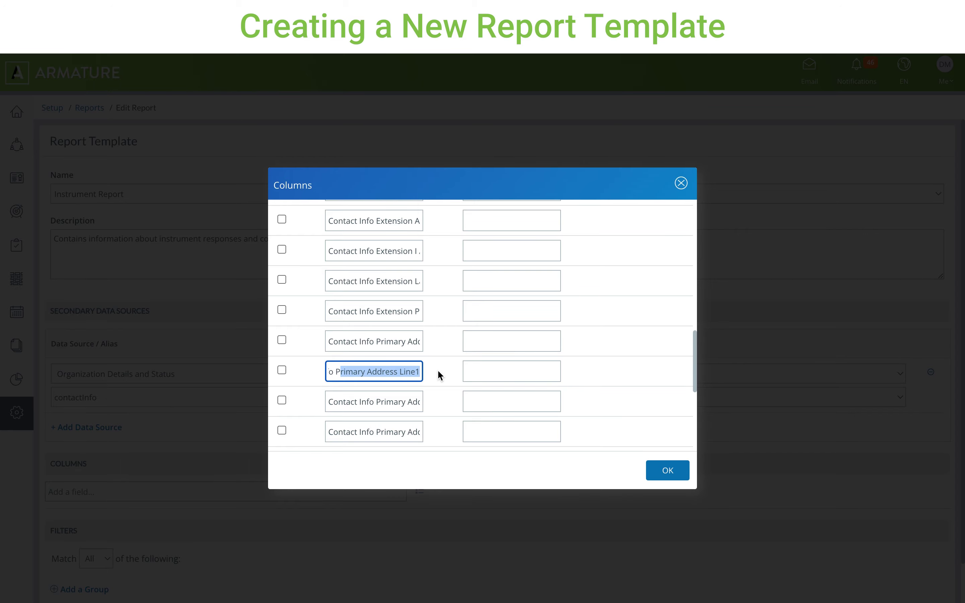
pyautogui.click(282, 371)
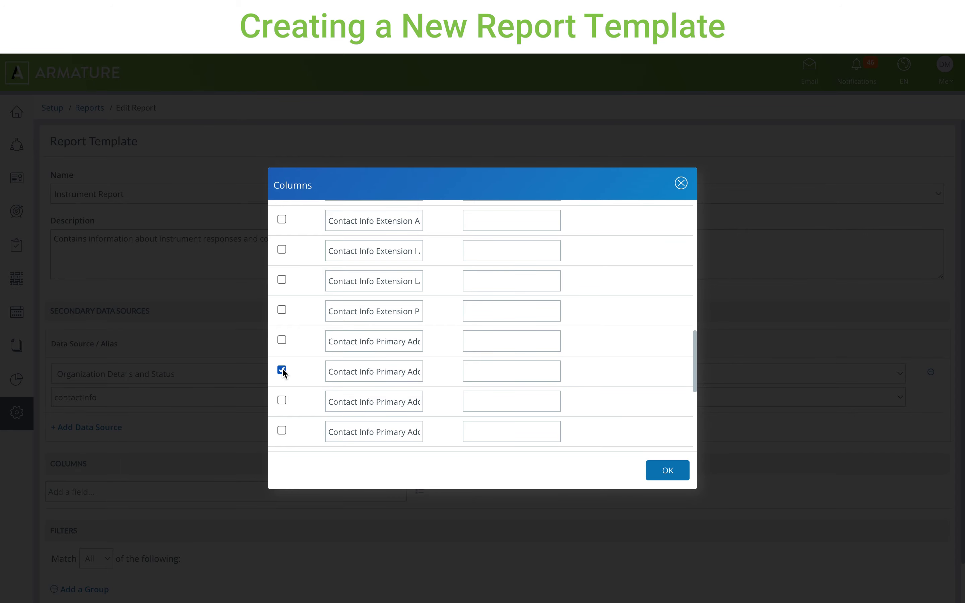
pyautogui.click(650, 467)
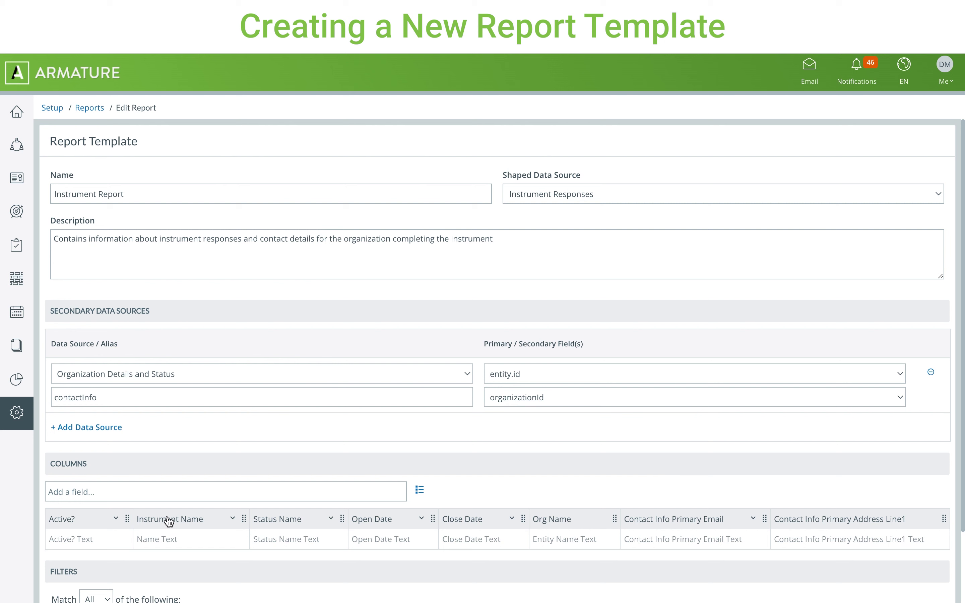
# Move Instrument Name to the first column, sort on it, and add a filter group.
pyautogui.moveTo(168, 519); pyautogui.dragTo(60, 523)
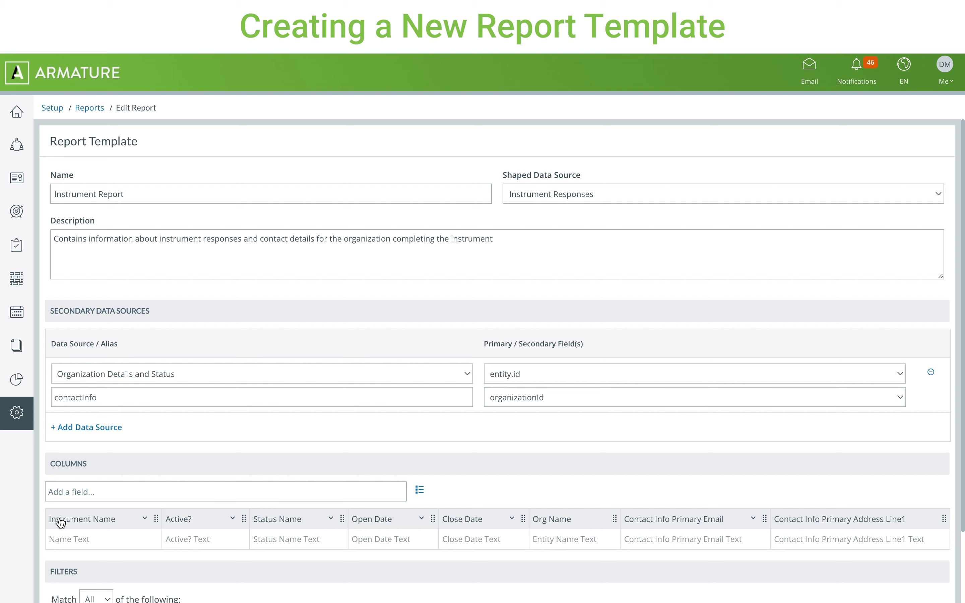
pyautogui.click(144, 519)
pyautogui.scroll(-2, 147, 527)
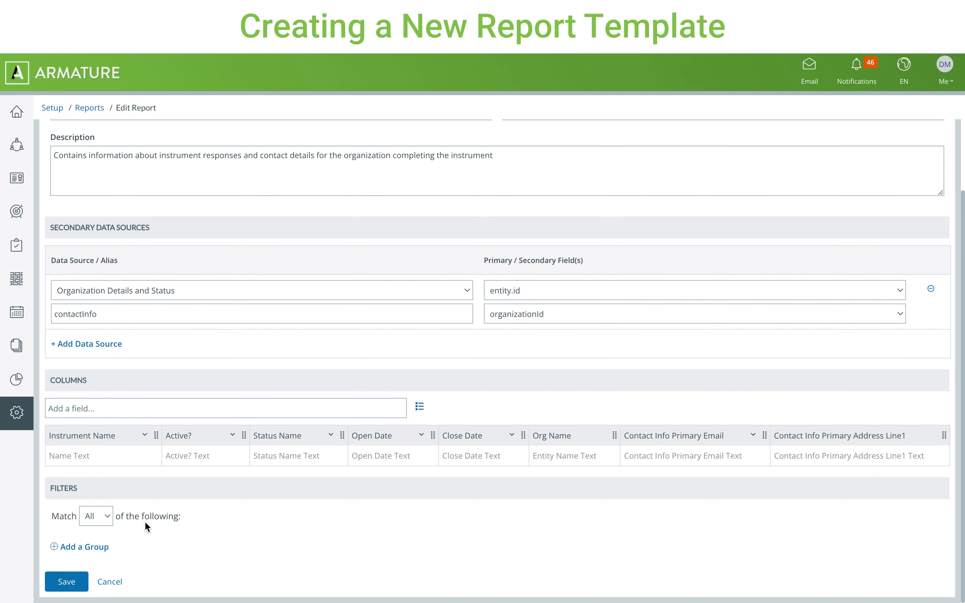
pyautogui.click(97, 547)
pyautogui.scroll(-1, 98, 549)
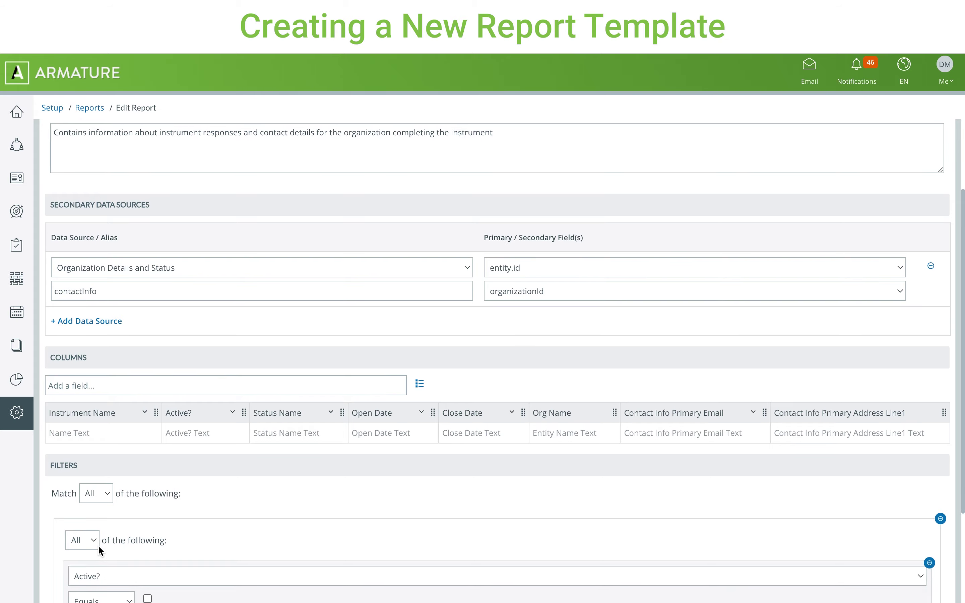
pyautogui.scroll(-2, 98, 545)
# Make isArchived filterable, add a percentComplete Less Than 100 filter, and save the template.
pyautogui.click(126, 511)
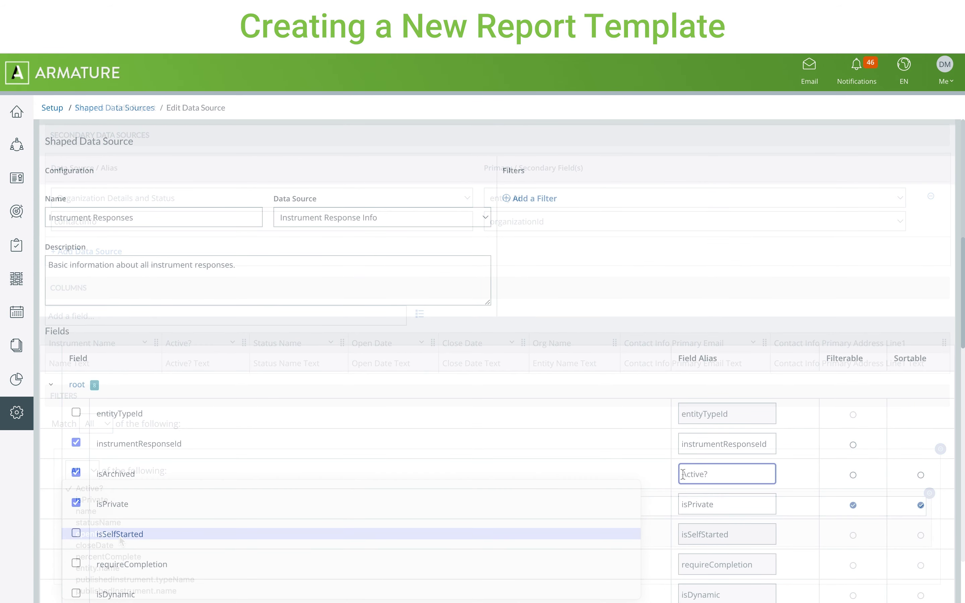
pyautogui.click(853, 475)
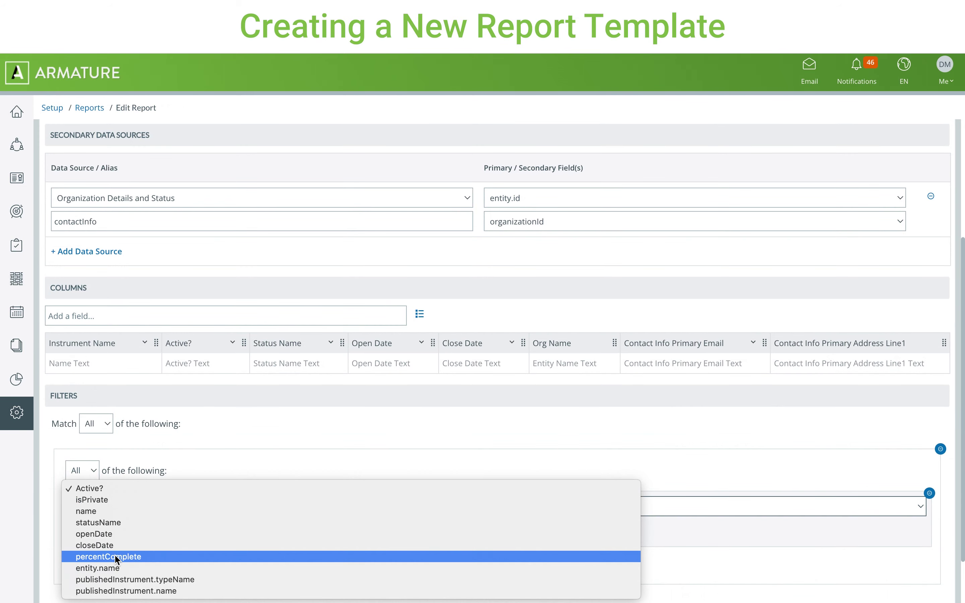
pyautogui.click(117, 557)
pyautogui.click(123, 535)
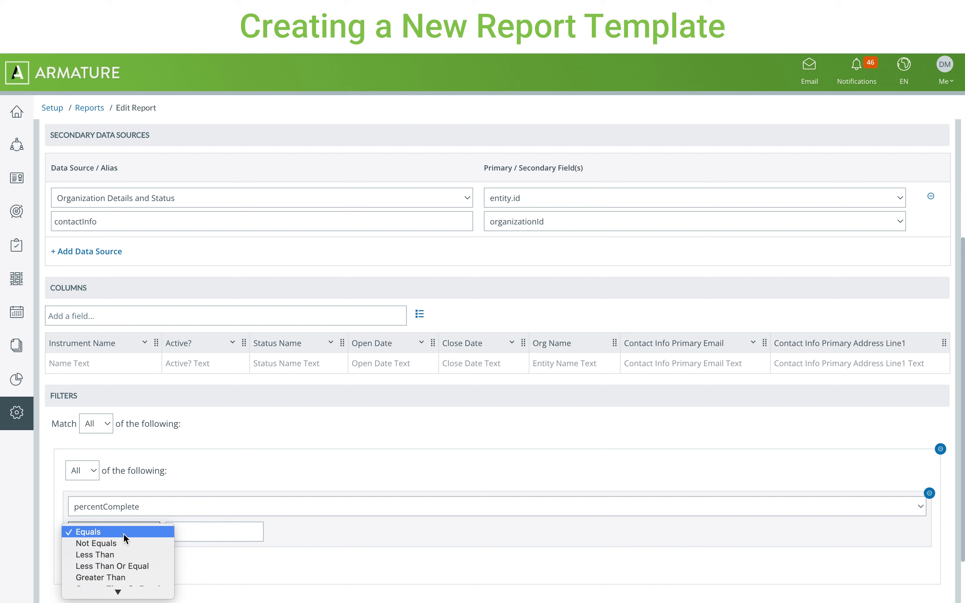
pyautogui.click(117, 557)
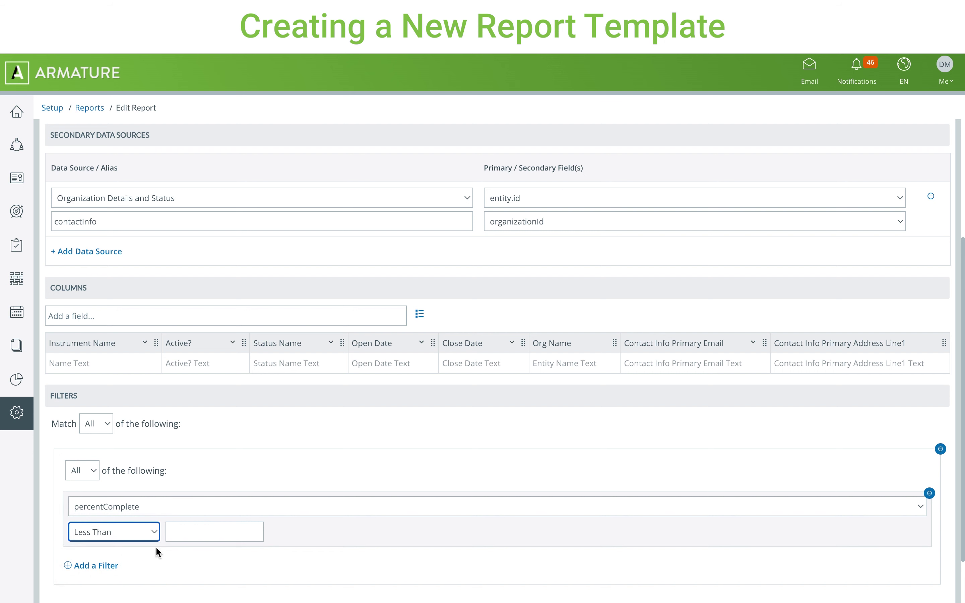
pyautogui.click(198, 535)
pyautogui.write('100')
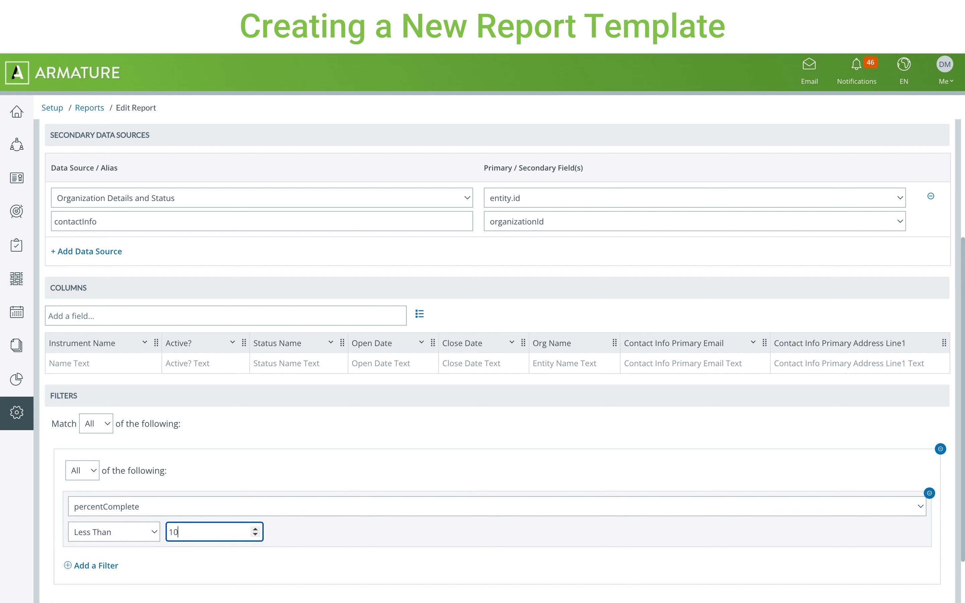
pyautogui.click(312, 535)
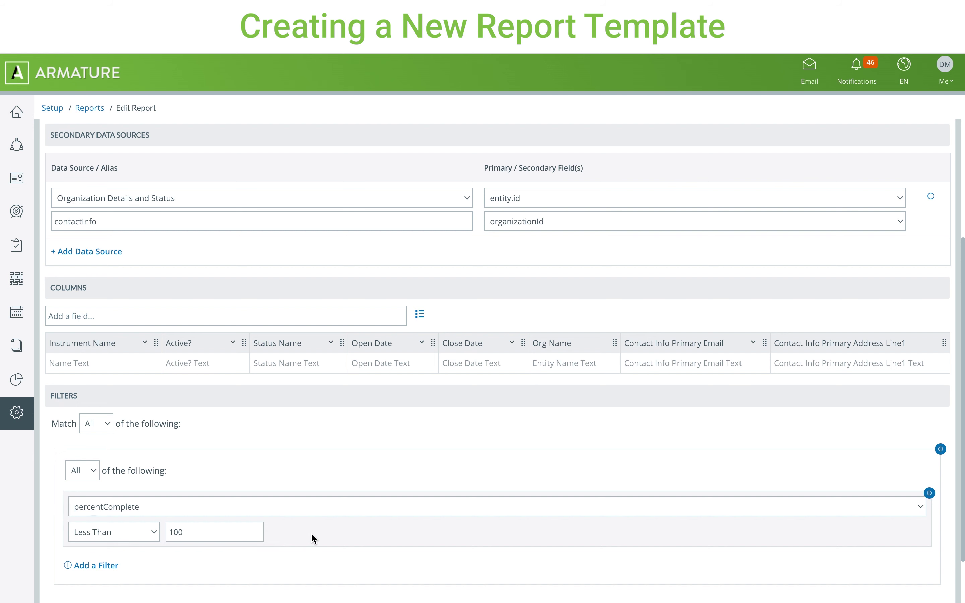
pyautogui.scroll(-2, 310, 533)
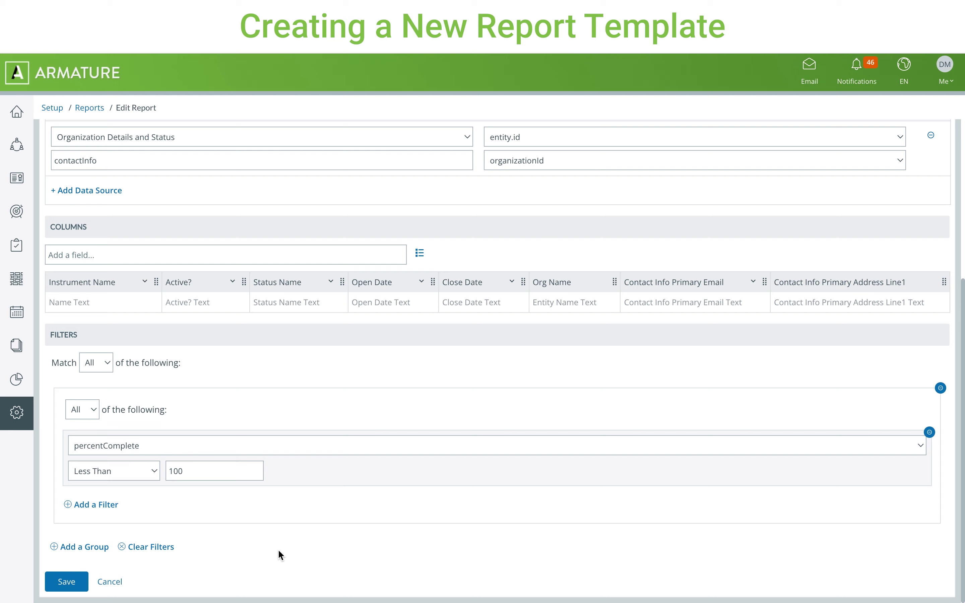
pyautogui.click(79, 583)
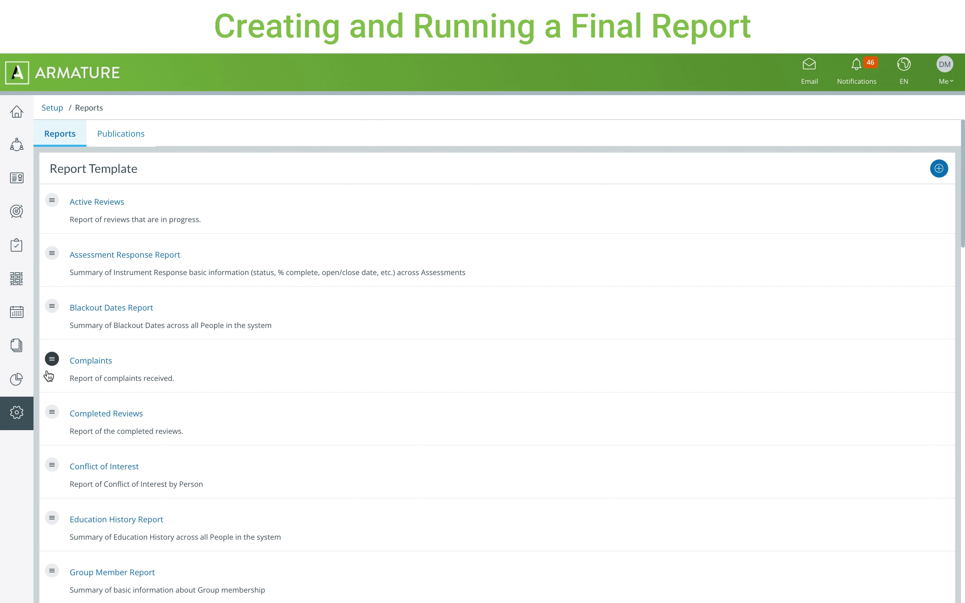
# From the Reports list, create a new report based on the Instrument Report template.
pyautogui.moveTo(23, 379)
pyautogui.click(53, 382)
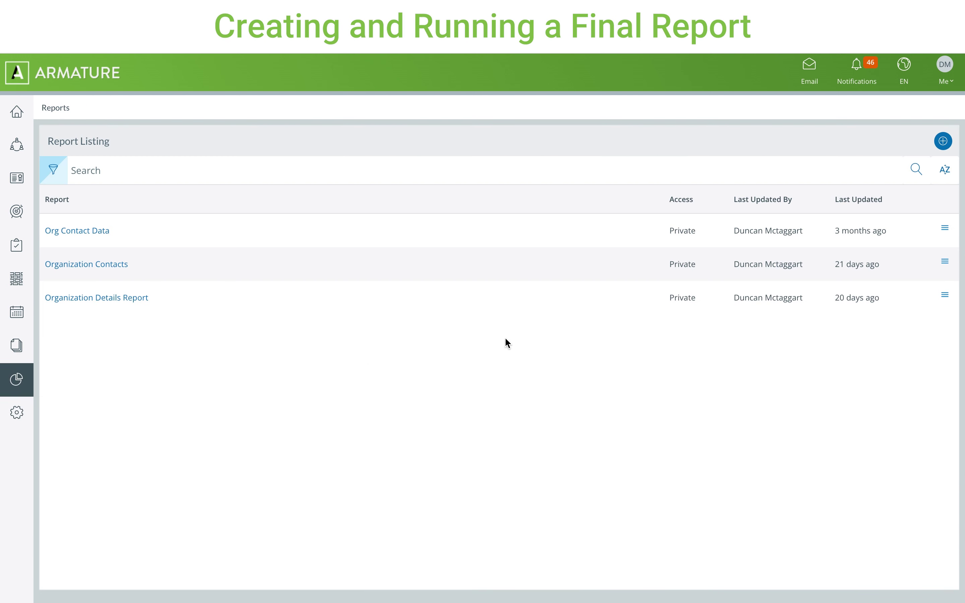
pyautogui.click(942, 145)
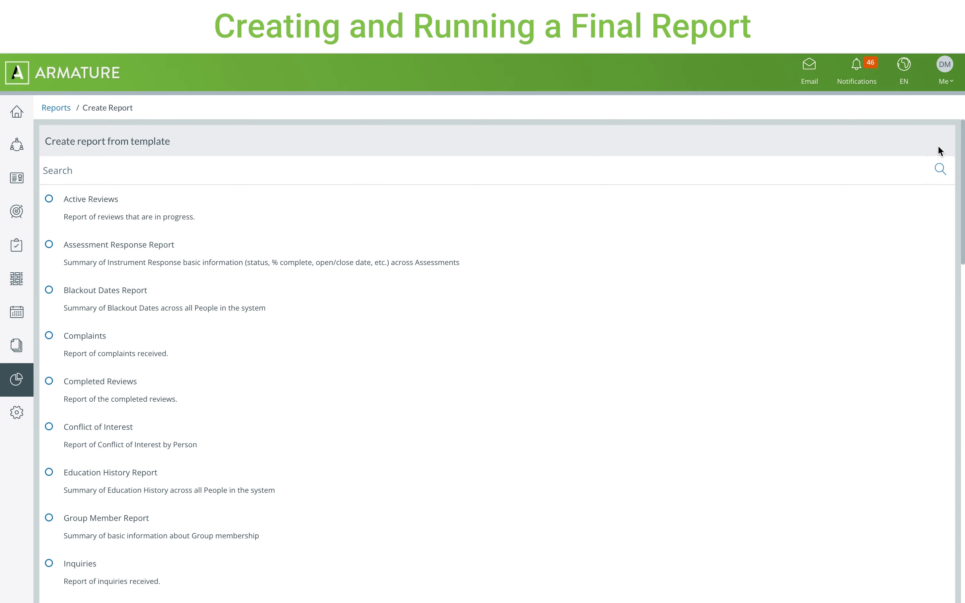
pyautogui.scroll(-3, 938, 150)
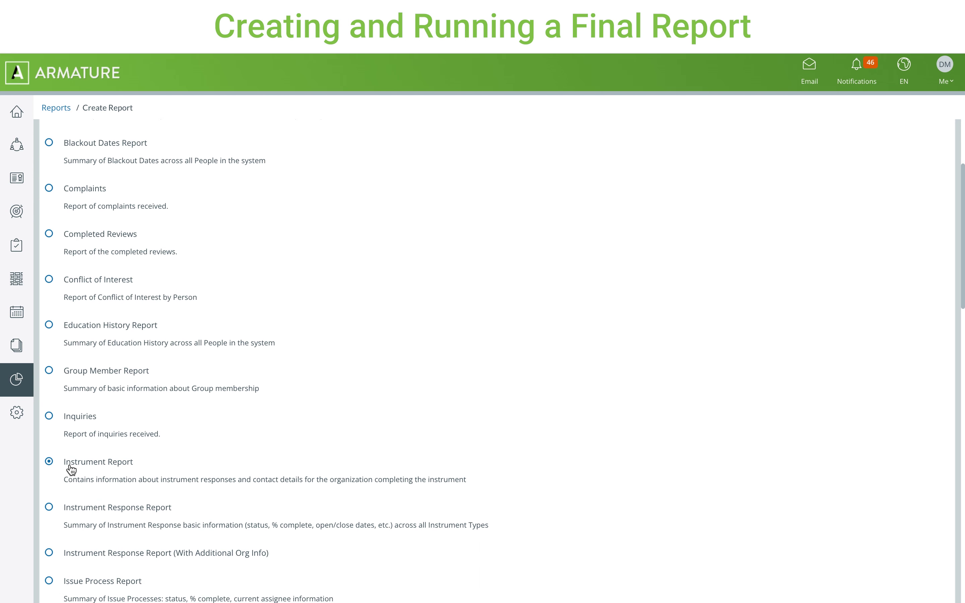
pyautogui.scroll(-15, 71, 470)
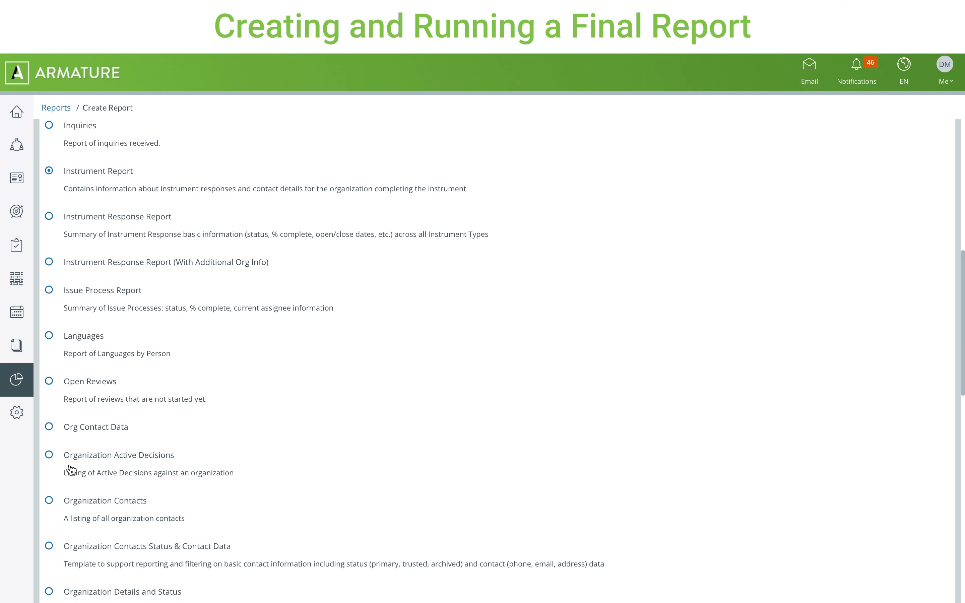
pyautogui.scroll(-7, 71, 470)
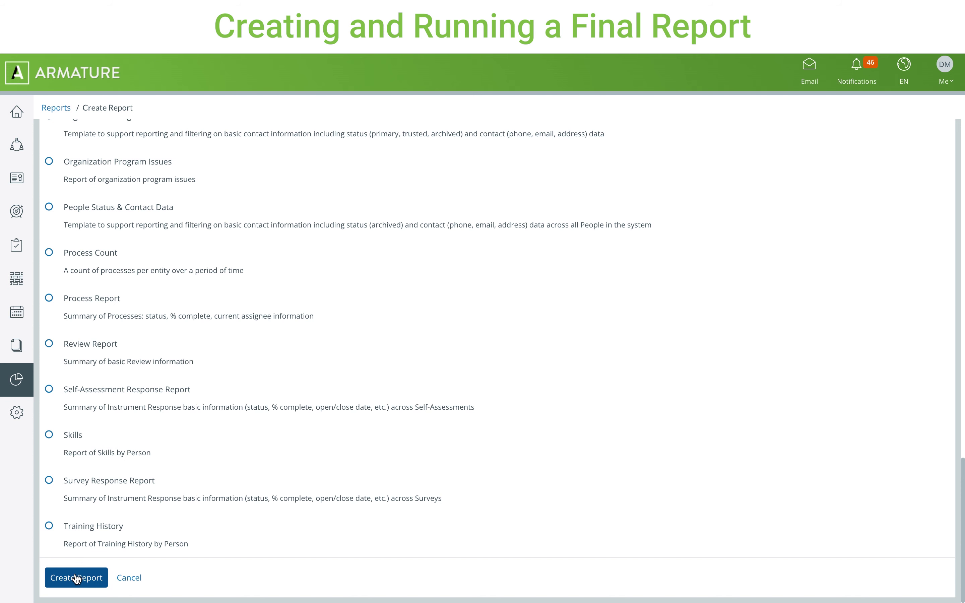
pyautogui.click(77, 580)
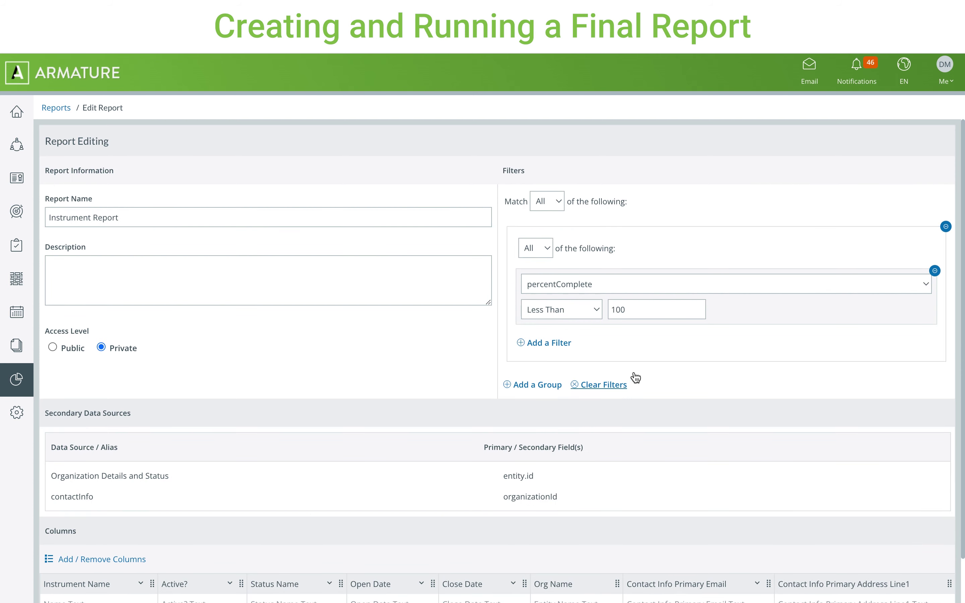
# Add and remove an Active? filter, then confirm the report columns unchanged.
pyautogui.click(570, 346)
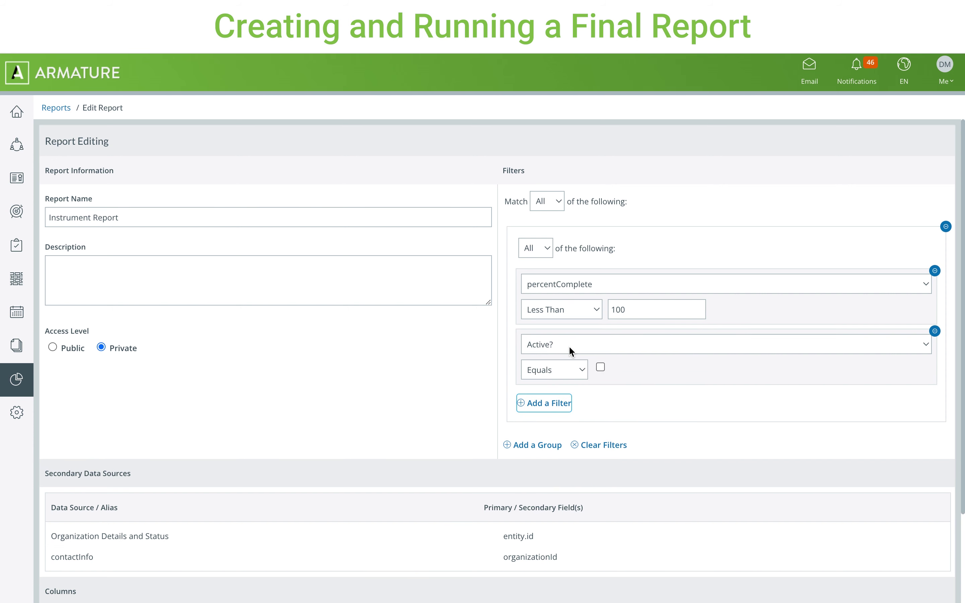
pyautogui.click(935, 332)
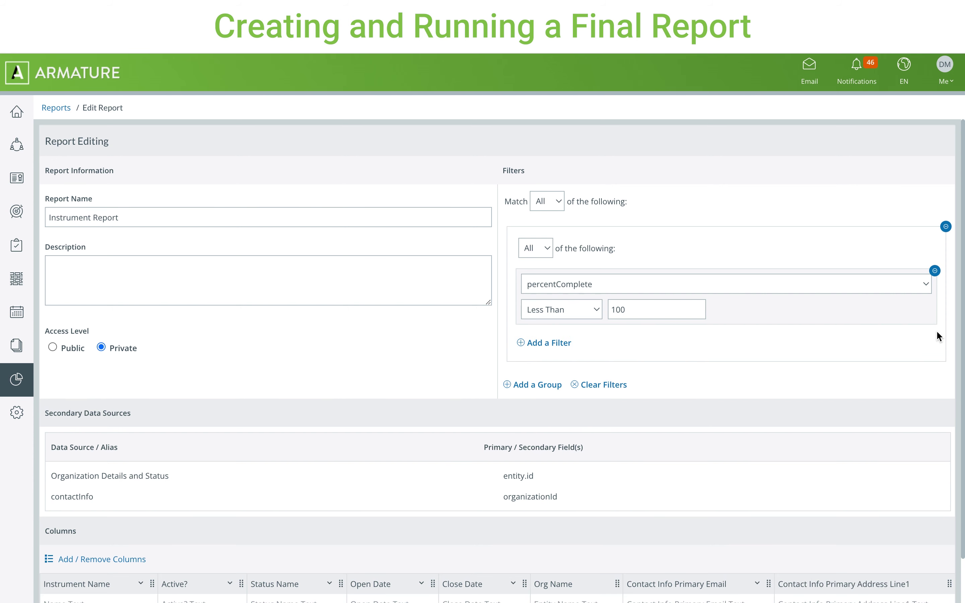
pyautogui.click(130, 559)
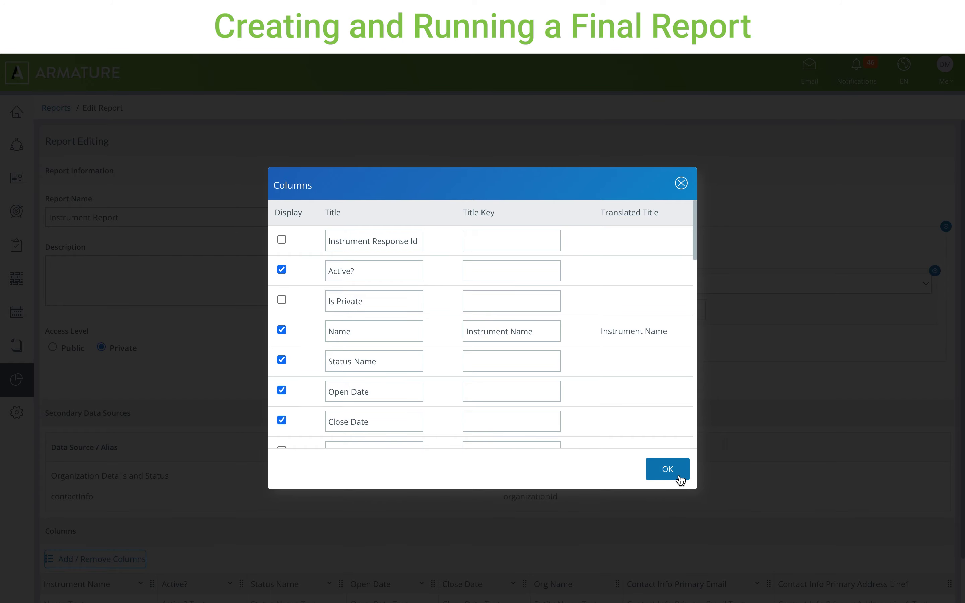
pyautogui.click(678, 476)
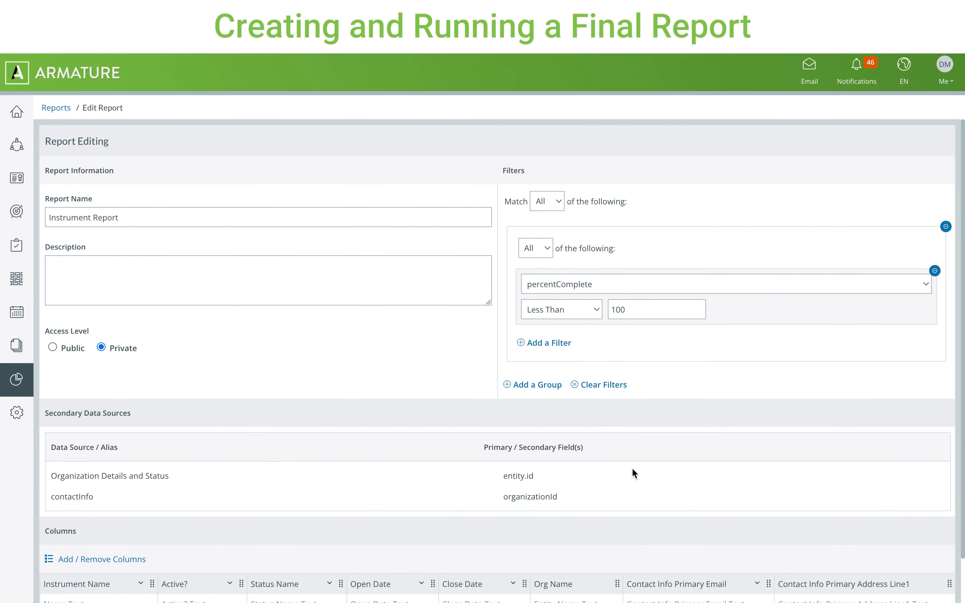
# Switch the report to Public, then back to Private, and save it.
pyautogui.click(55, 347)
pyautogui.click(101, 348)
pyautogui.scroll(-2, 100, 348)
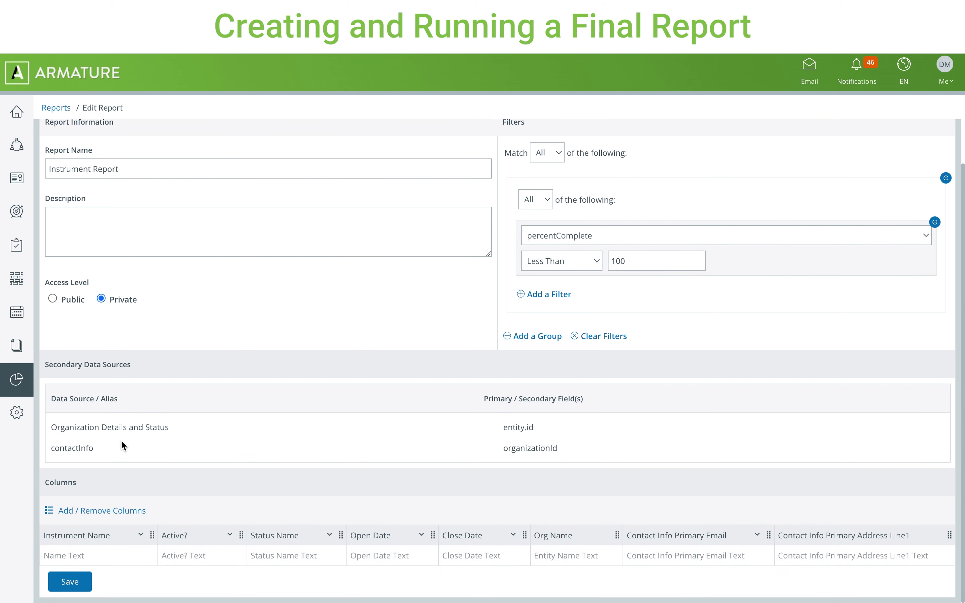
pyautogui.click(71, 582)
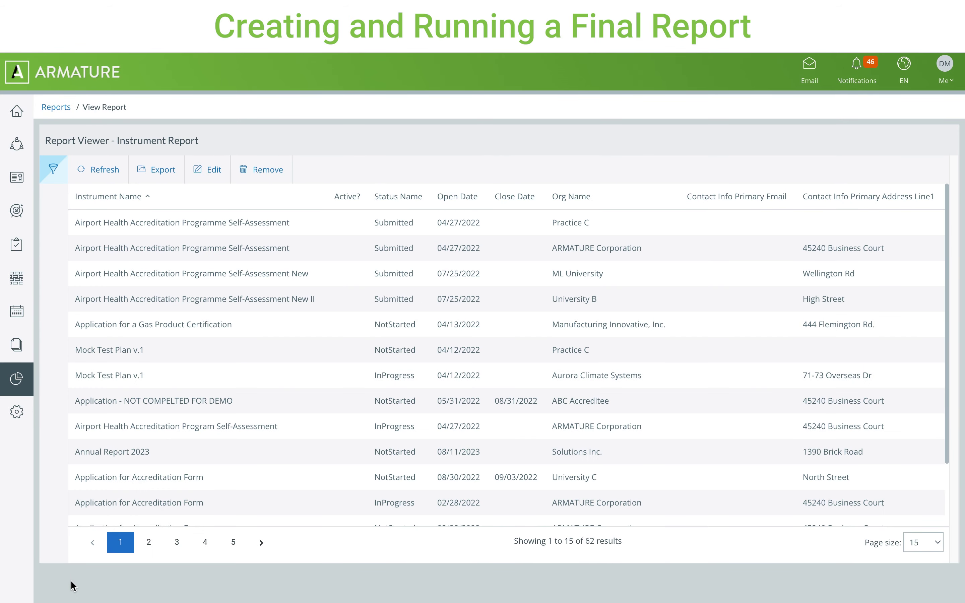
# Open the Instrument Report and change its filter to closeDate Less Than 09/17/2022.
pyautogui.click(46, 383)
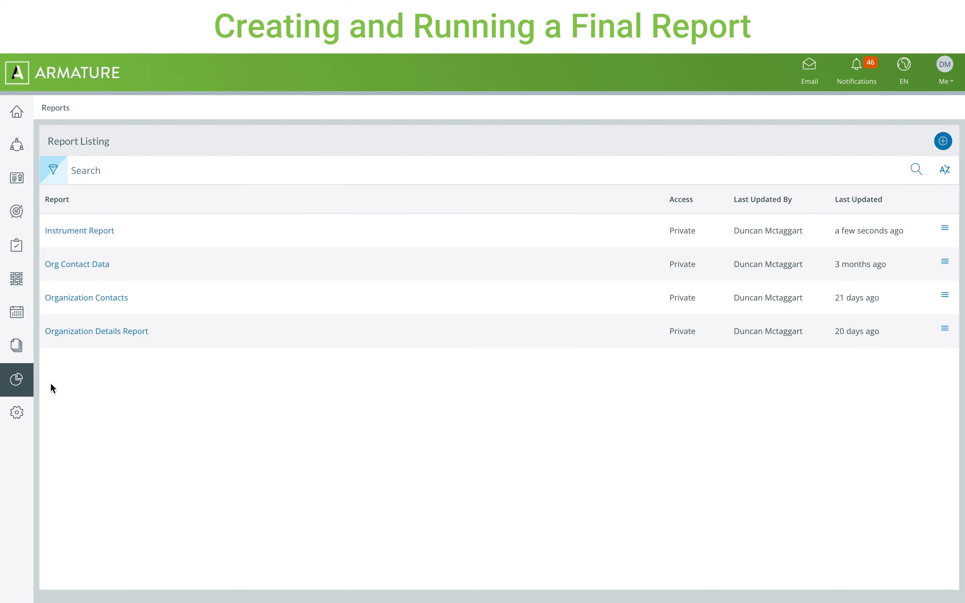
pyautogui.click(94, 234)
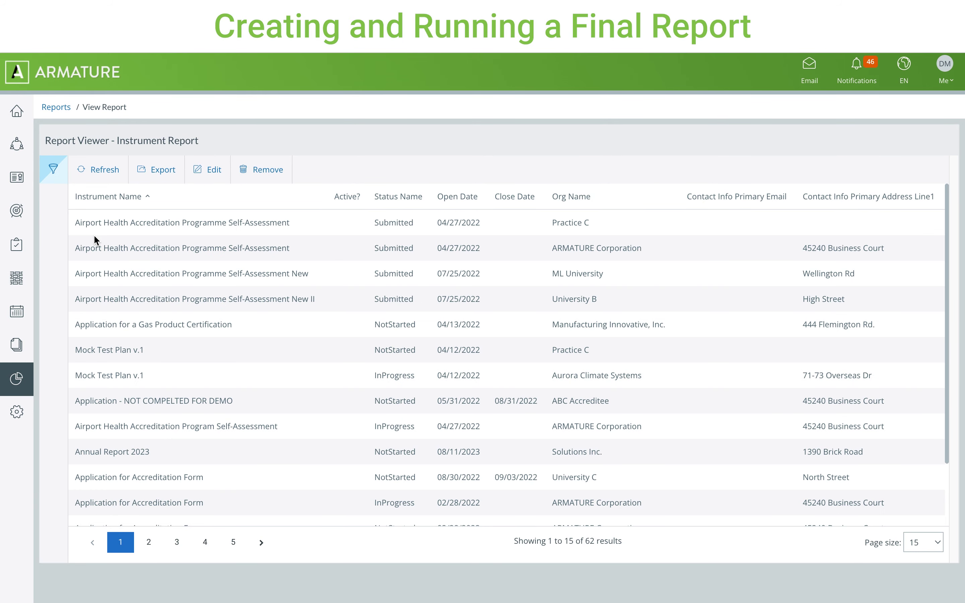
pyautogui.click(56, 176)
pyautogui.click(115, 281)
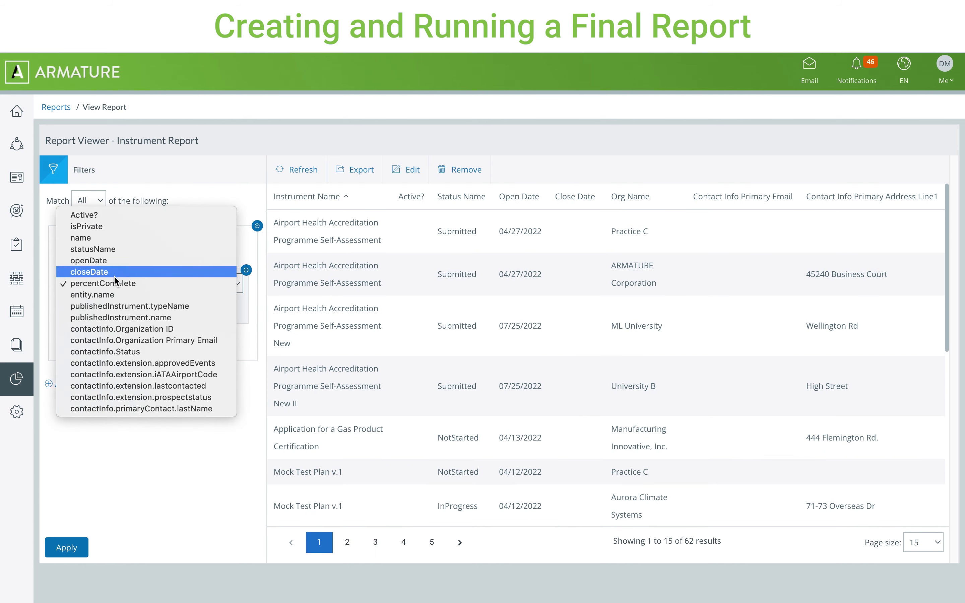
pyautogui.click(110, 272)
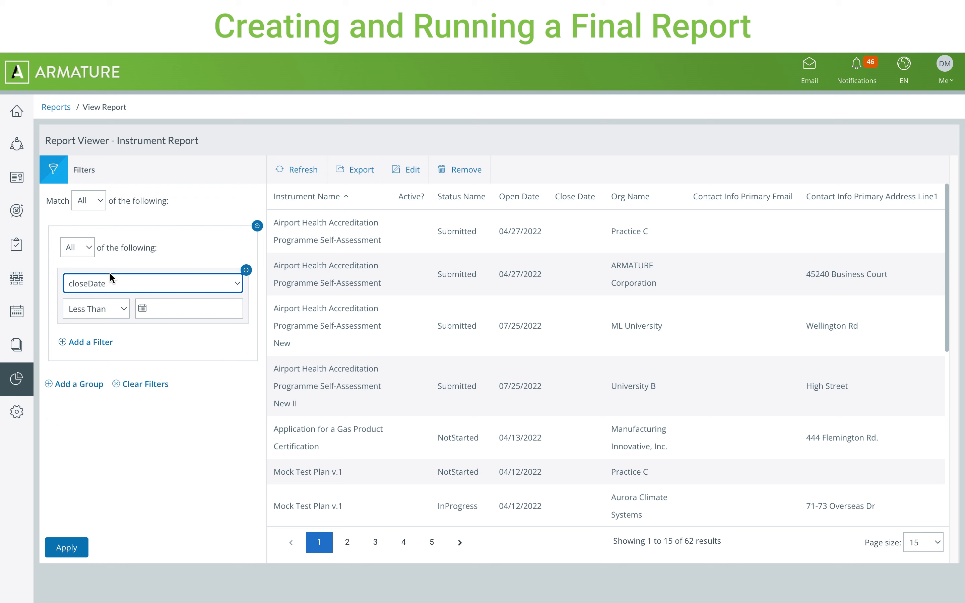
pyautogui.click(171, 308)
pyautogui.click(296, 439)
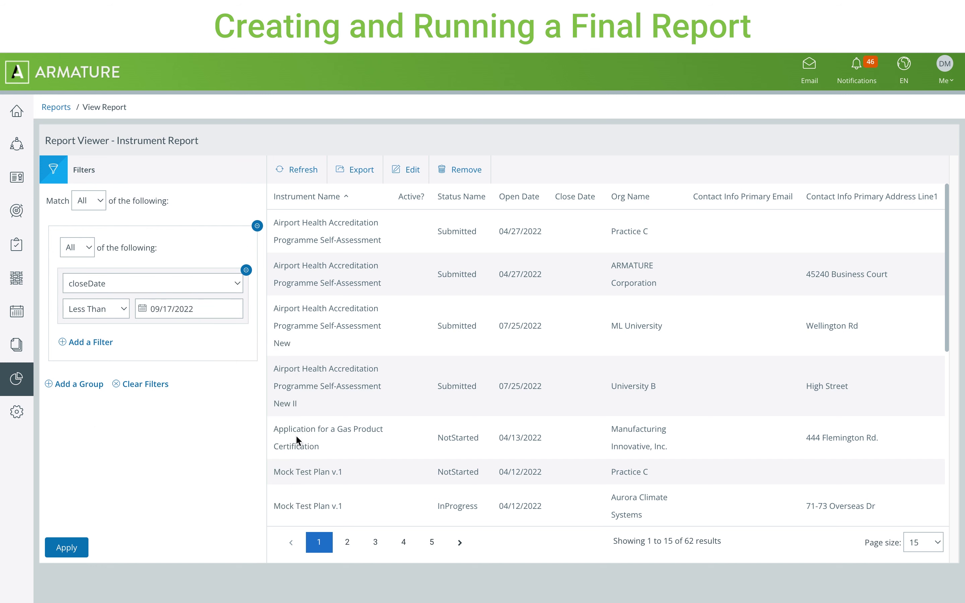
# Apply the closeDate filter, reopen the report, and export its data to a ReportData CSV.
pyautogui.click(74, 554)
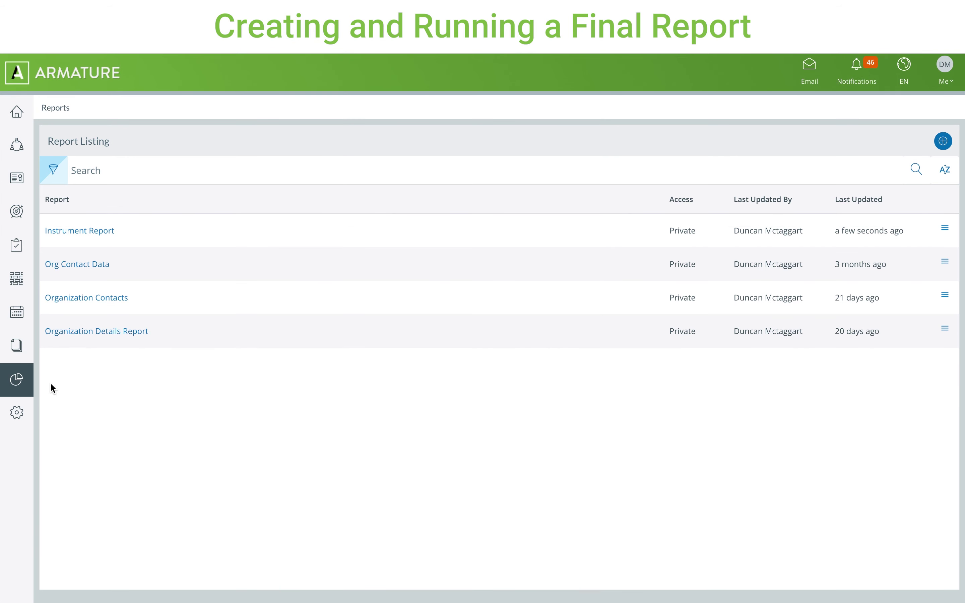
pyautogui.click(93, 233)
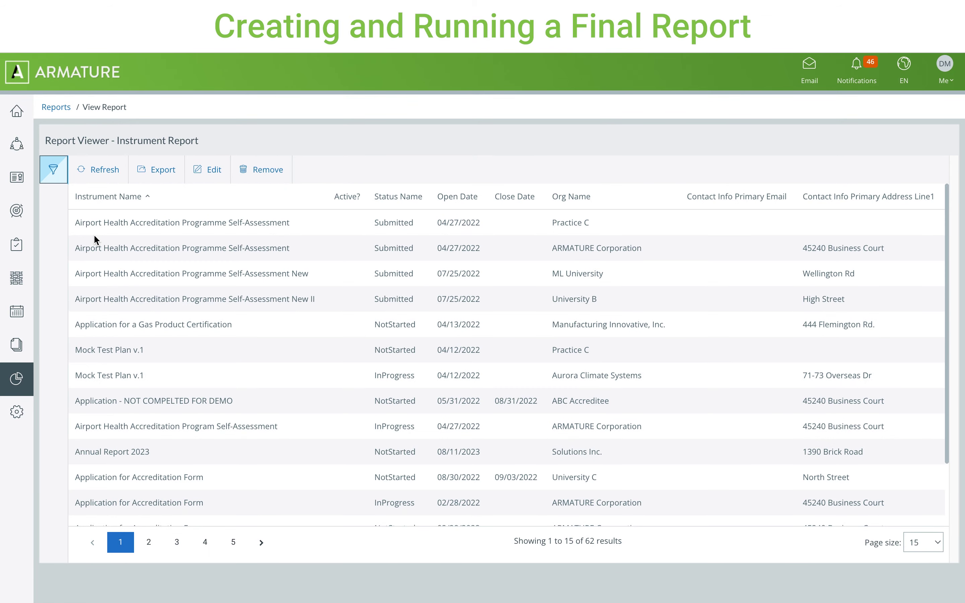
pyautogui.click(60, 178)
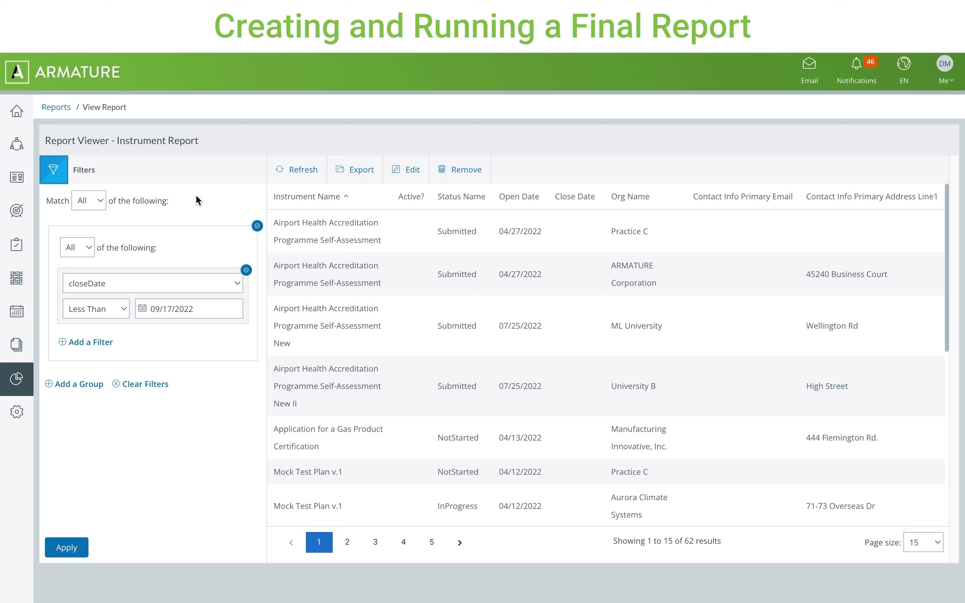
pyautogui.click(358, 176)
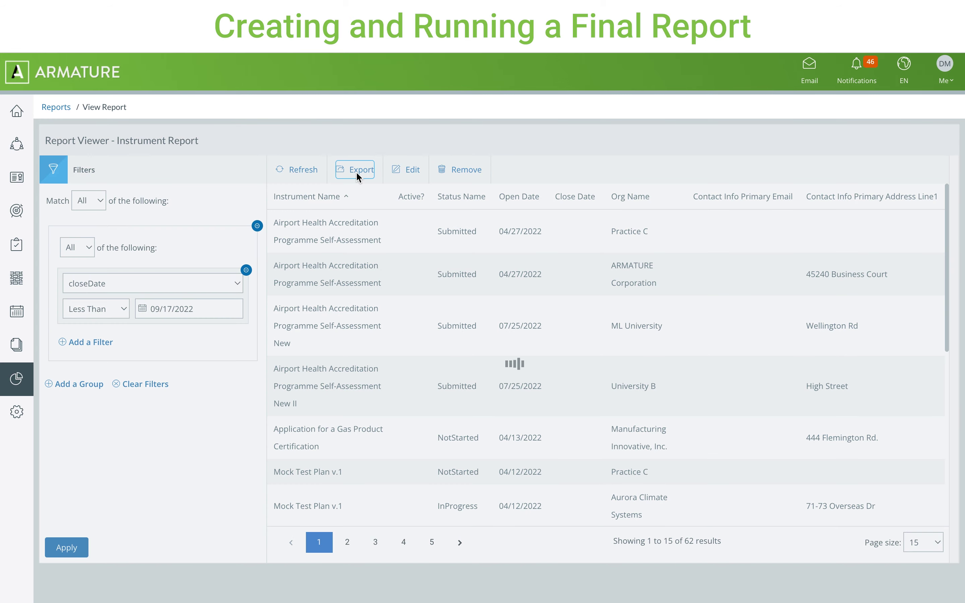